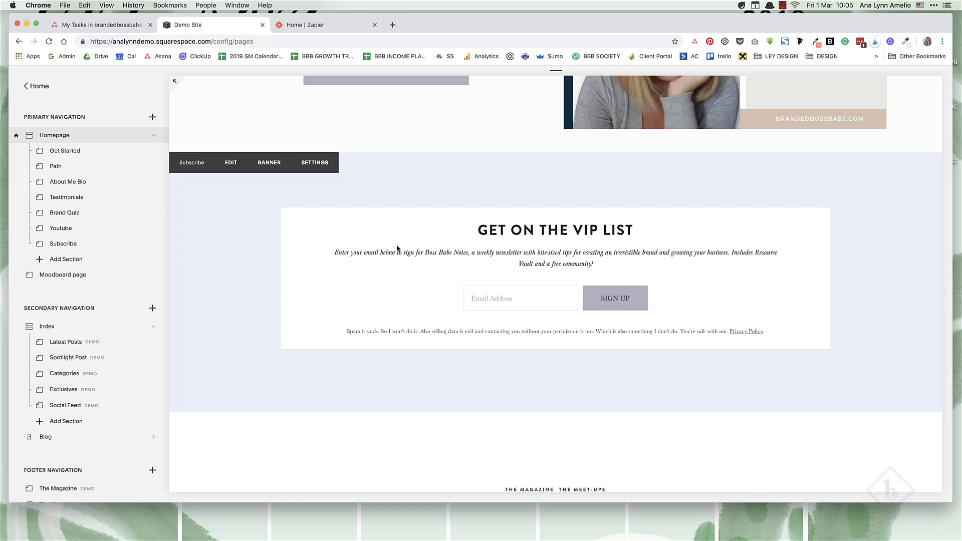
Step: Open the newsletter block's Storage settings and list the other services it can connect to
left_click(232, 163)
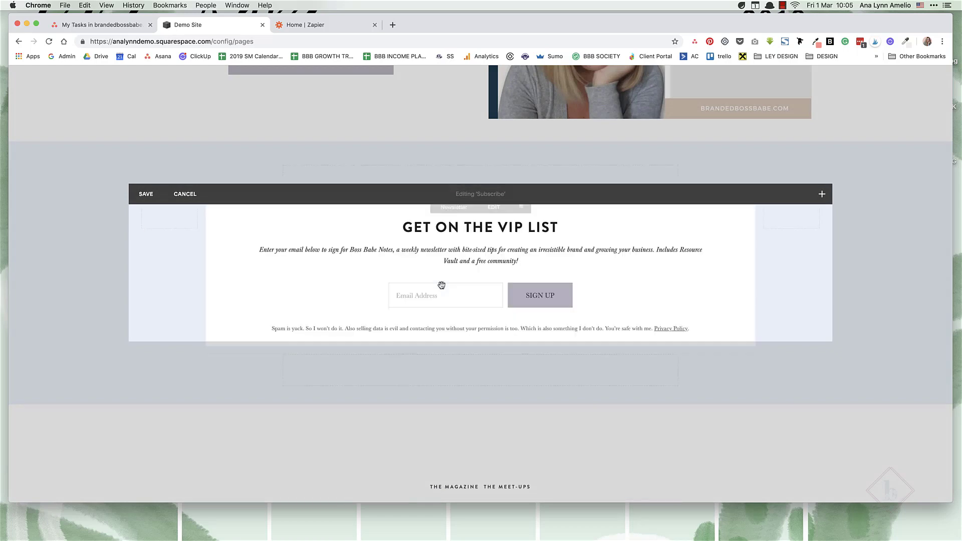
left_click(441, 285)
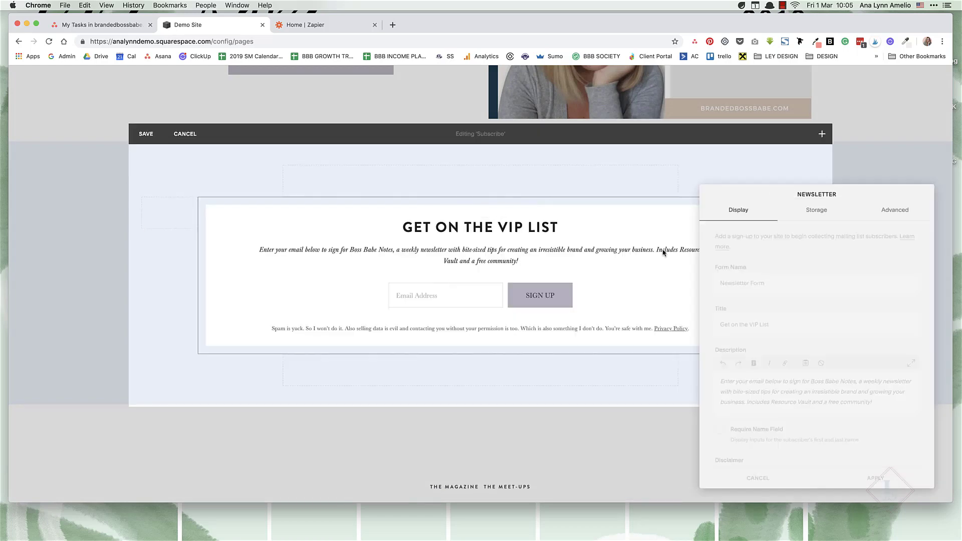
left_click(826, 211)
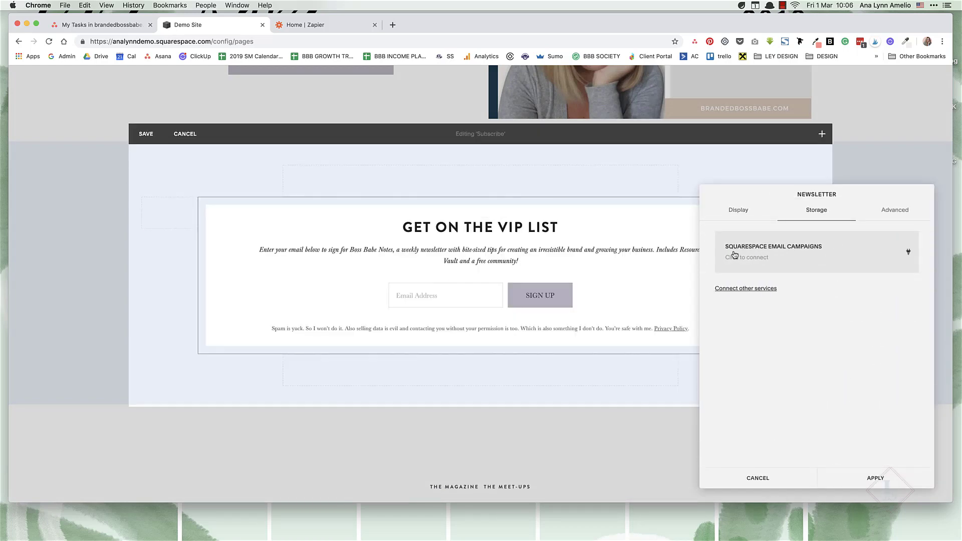
left_click(766, 289)
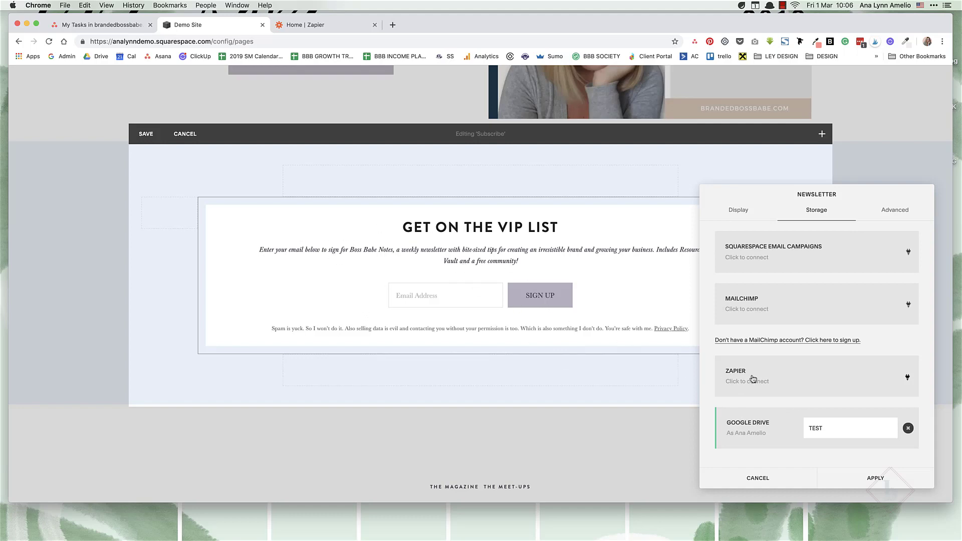
Step: Choose Zapier and read the 'Adding form integrations with Zapier' help article
left_click(821, 377)
left_click(525, 338)
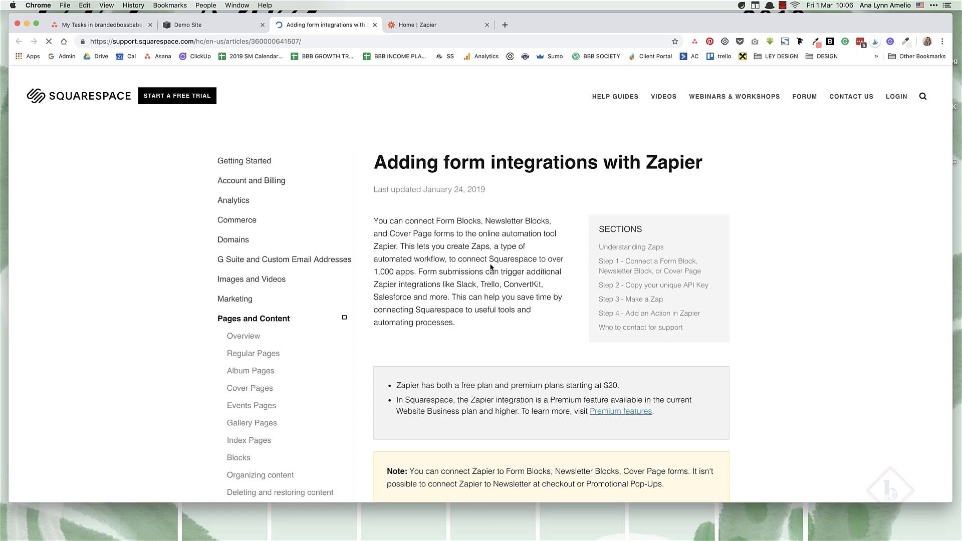
scroll(491, 267, "down", 3)
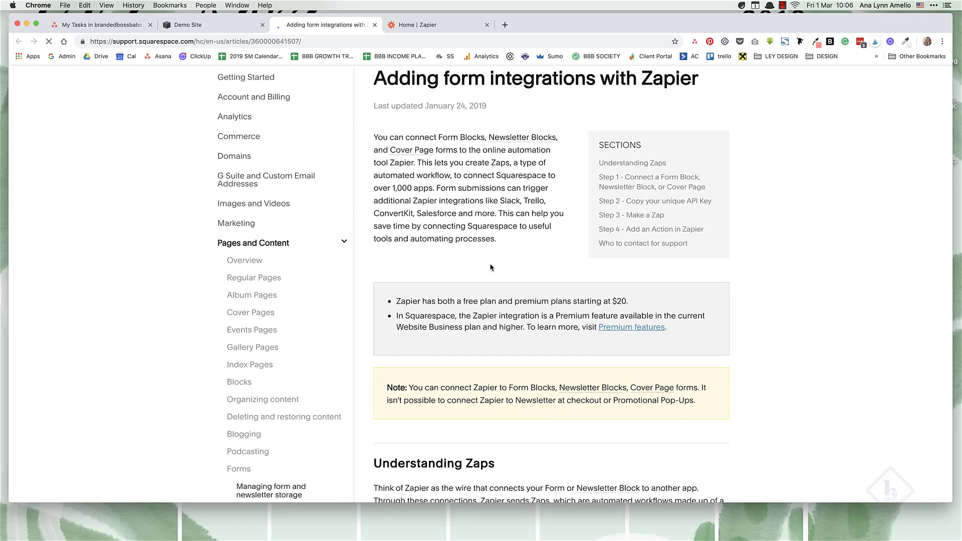
scroll(457, 242, "down", 2)
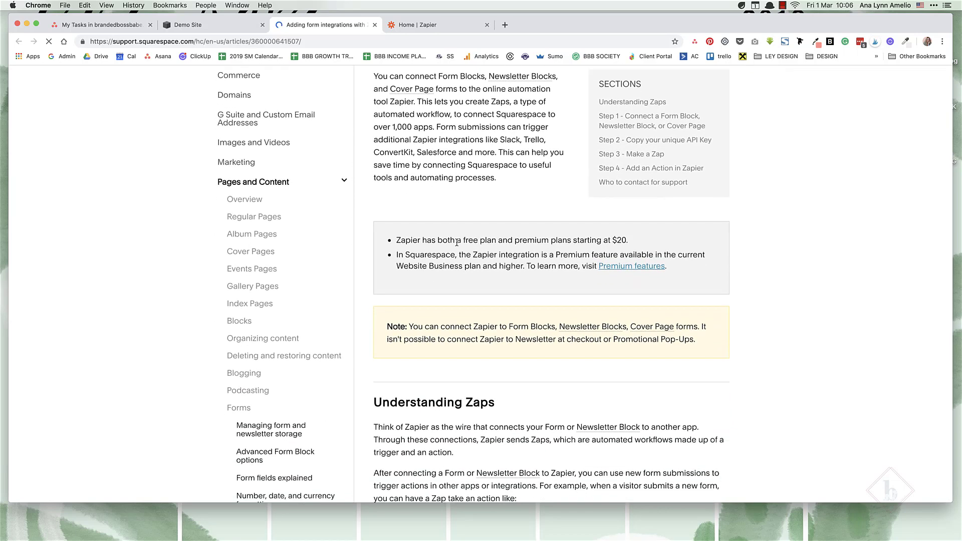
Step: Leave the newsletter editor and go to Settings > Advanced > Squarespace API Keys
left_click(375, 25)
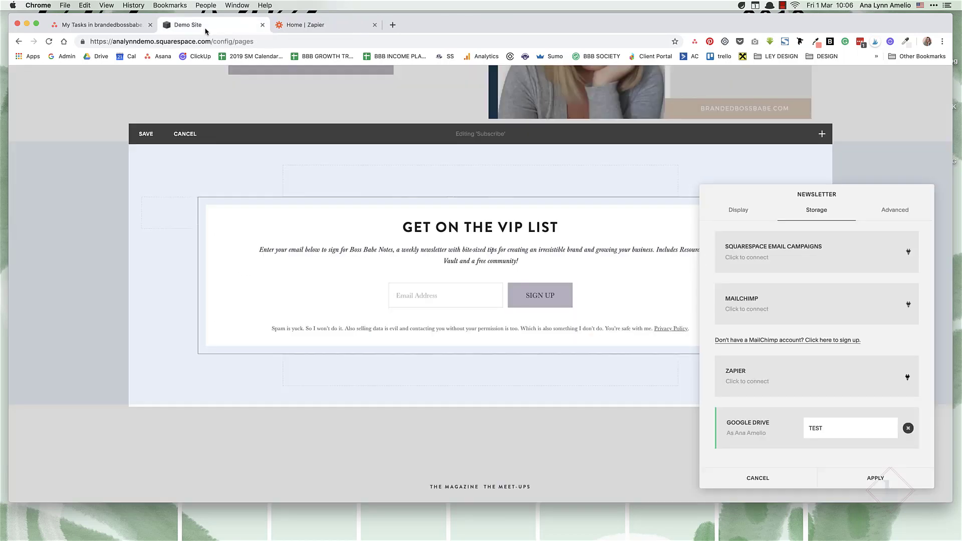
left_click(185, 134)
left_click(23, 80)
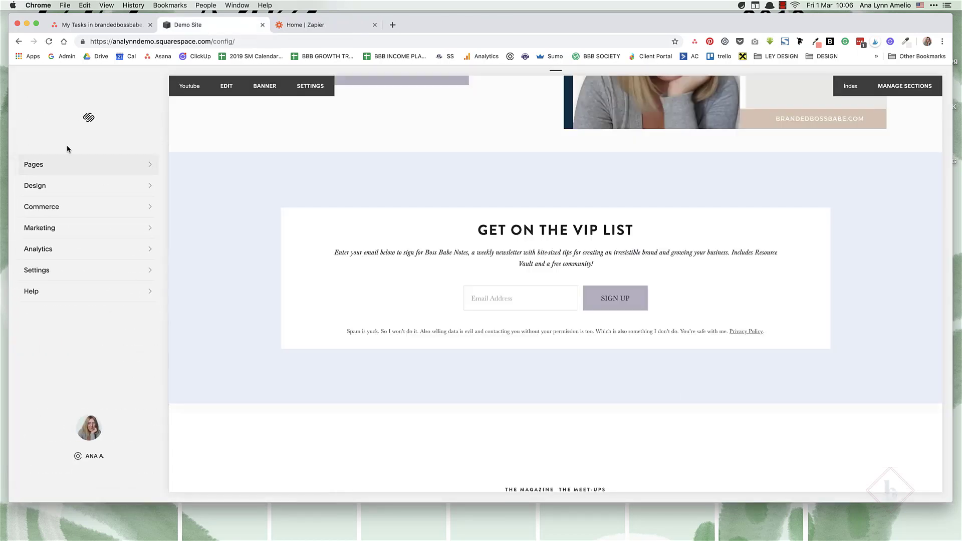
left_click(79, 271)
left_click(92, 416)
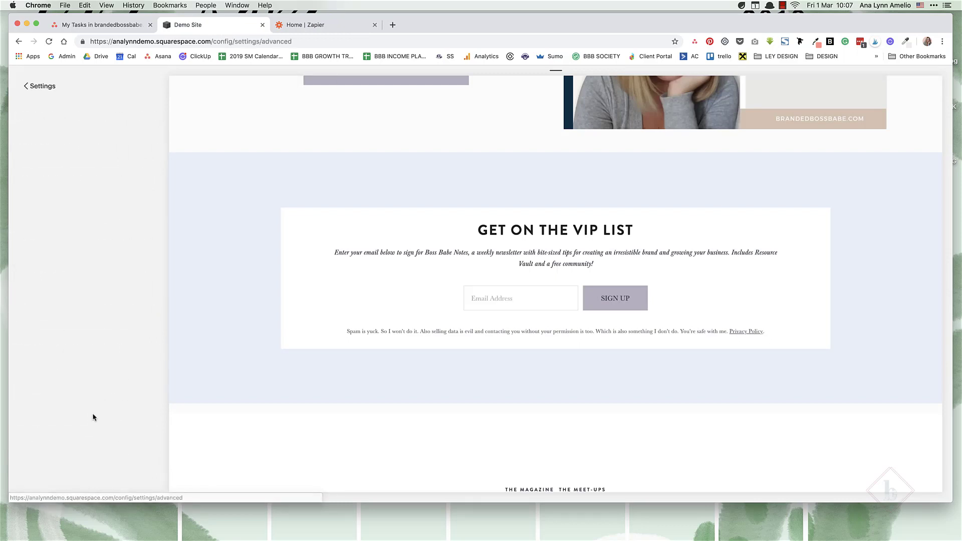
left_click(126, 171)
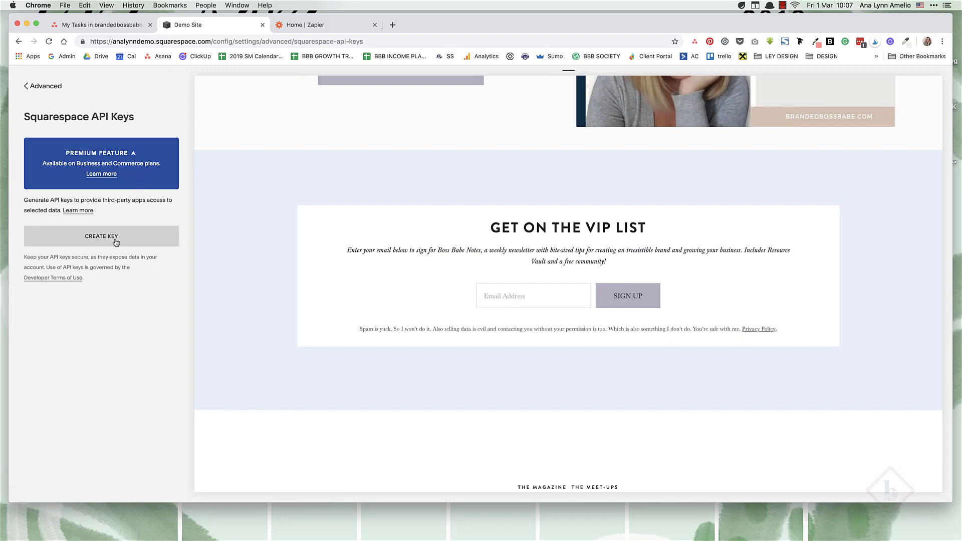
Step: Create an API key named ZAPIER with the Forms permission and copy it
left_click(116, 242)
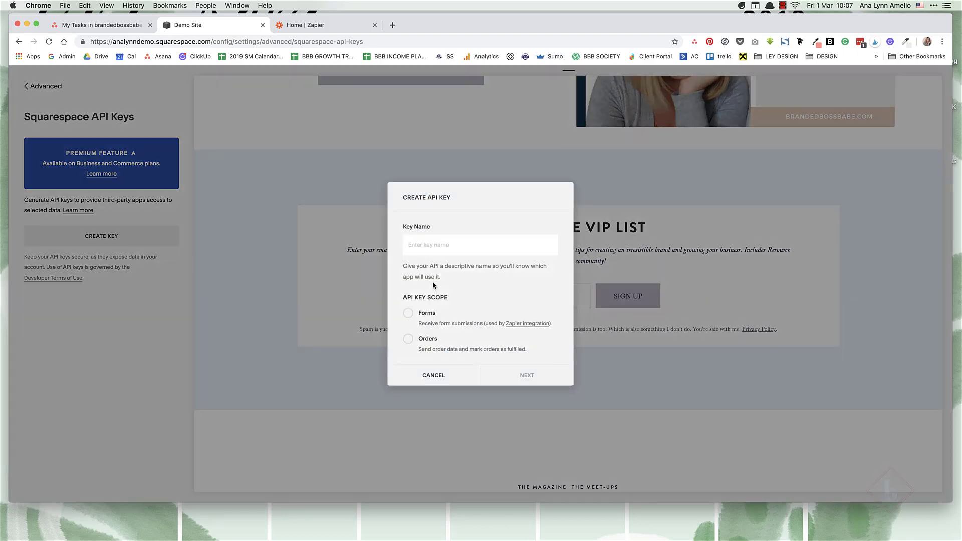
type("ZAPIER")
left_click(410, 319)
left_click(540, 381)
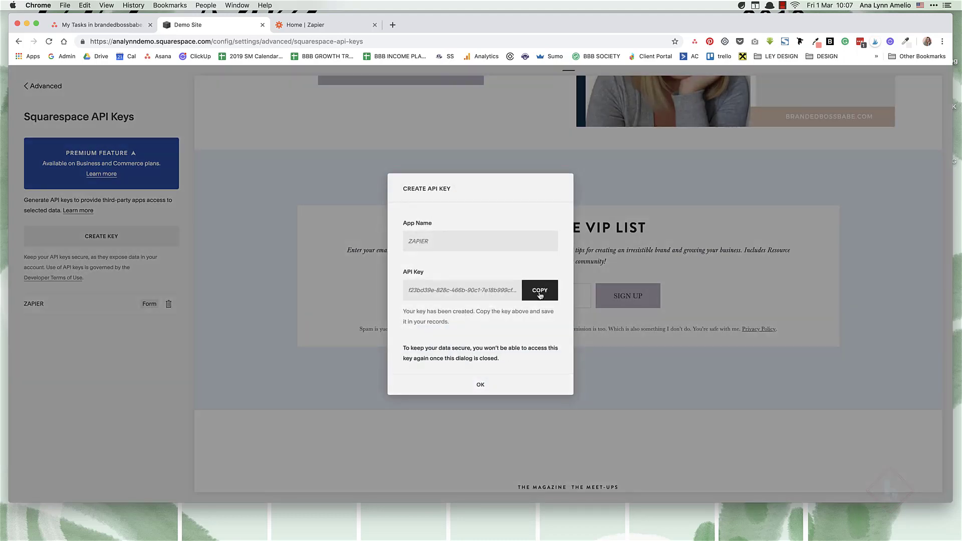
left_click(537, 293)
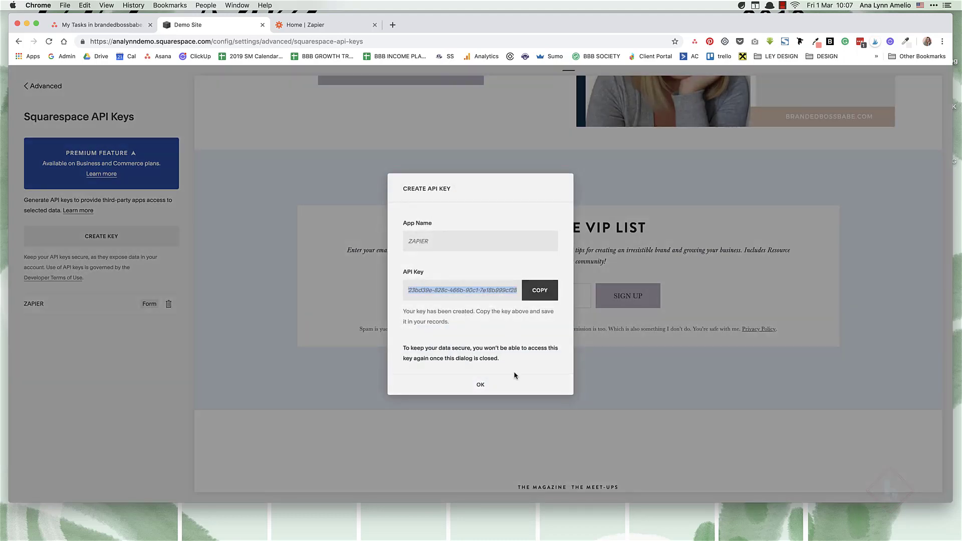
mouse_move(483, 538)
left_click(538, 293)
left_click(539, 293)
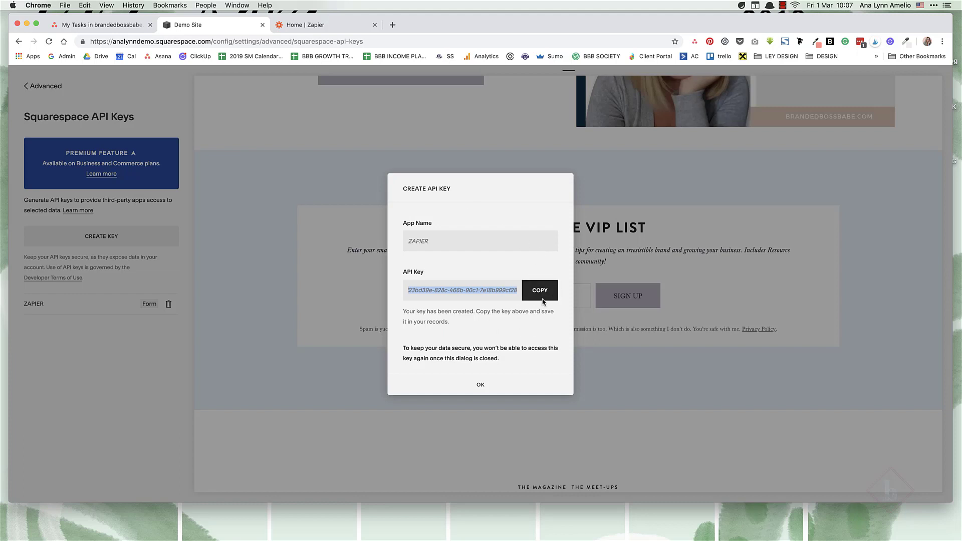
left_click(482, 385)
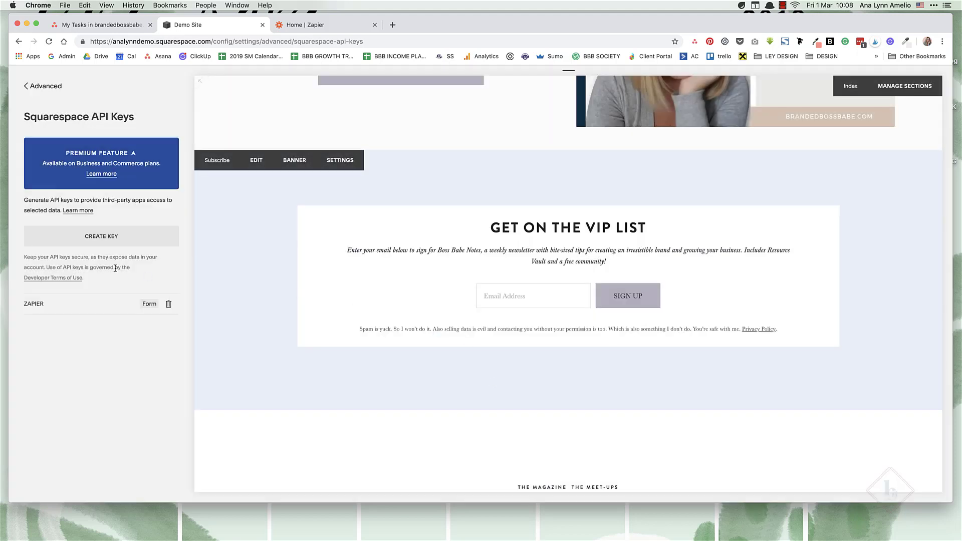
Step: In Zapier Integrations, search 'squa' to find Squarespace
left_click(296, 25)
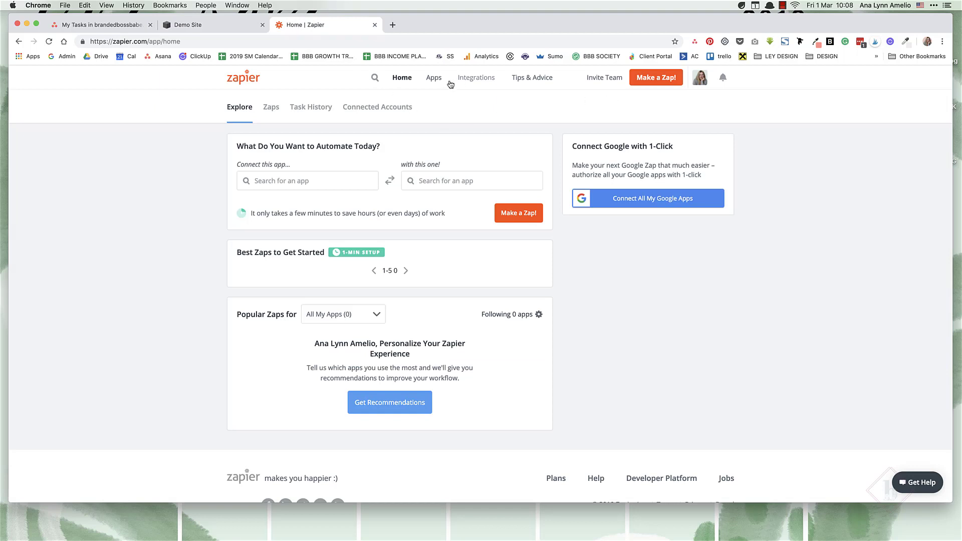
left_click(476, 83)
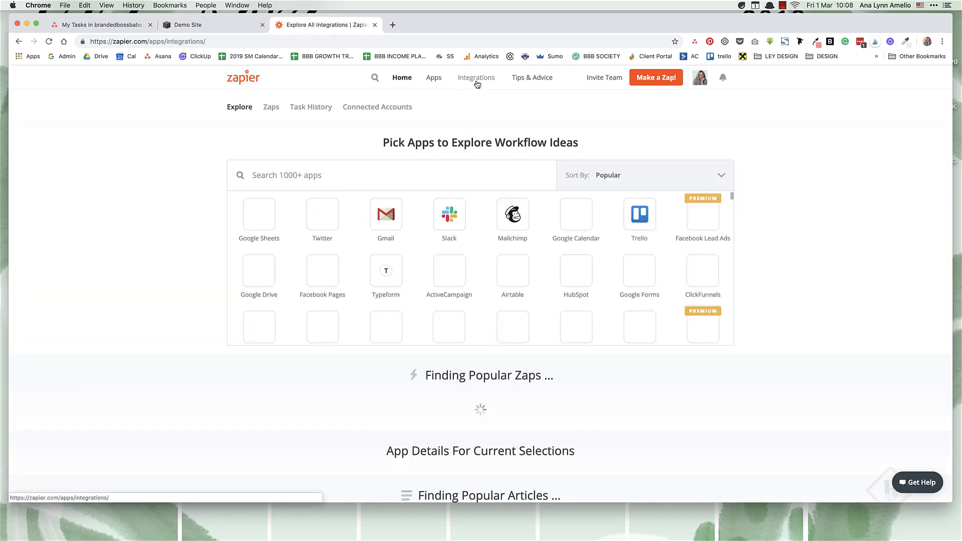
left_click(376, 175)
type("squa")
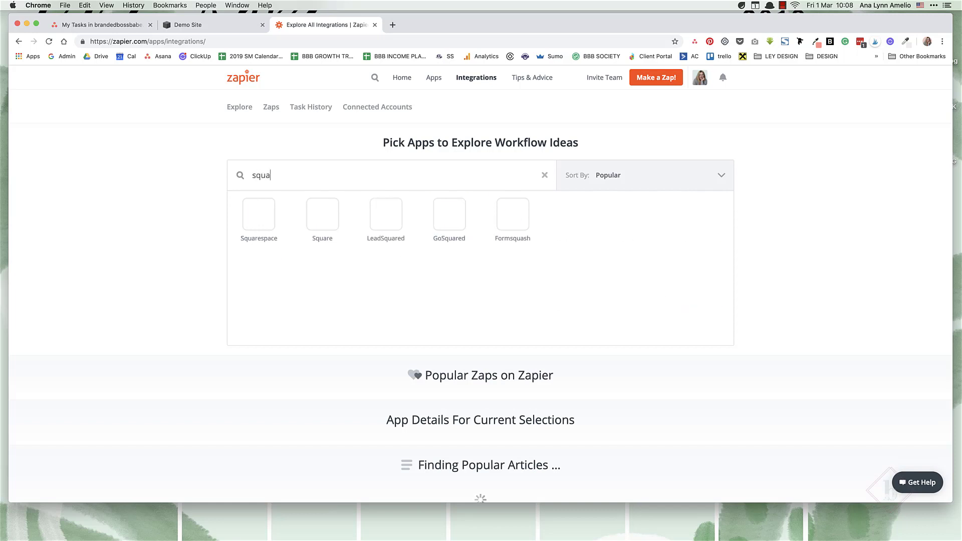
key("Return")
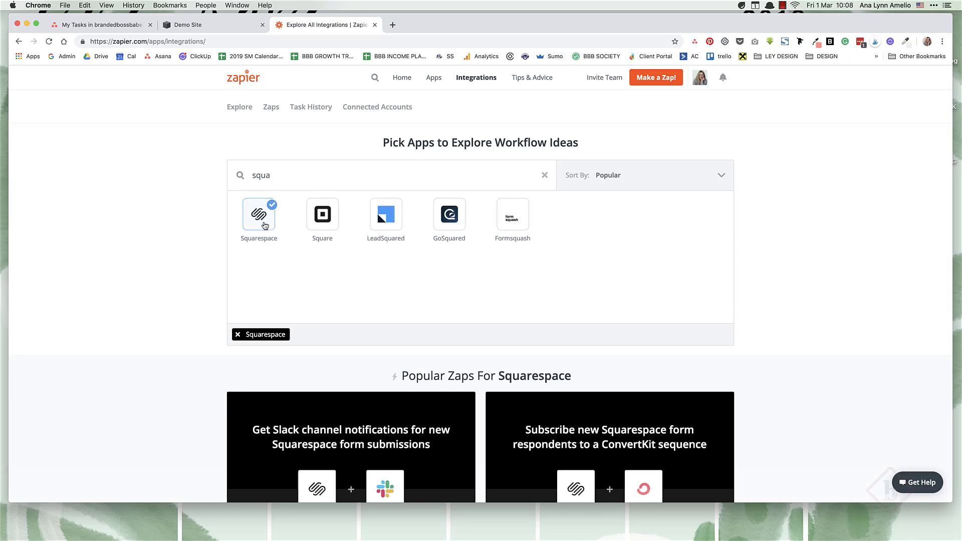
Step: Reselect the Squarespace tile after briefly checking the API key settings
left_click(264, 225)
scroll(676, 328, "up", 6)
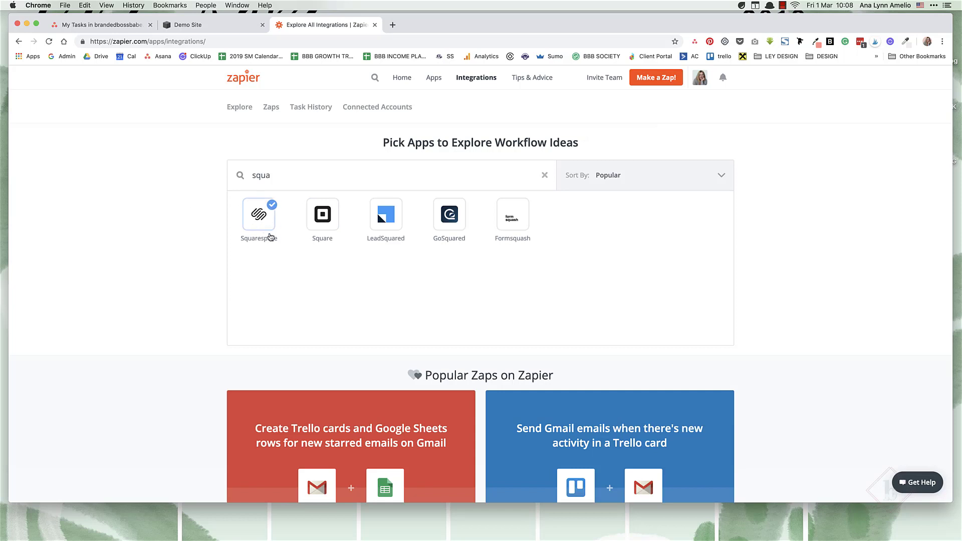
left_click(270, 237)
left_click(269, 237)
scroll(419, 294, "down", 7)
scroll(233, 121, "up", 7)
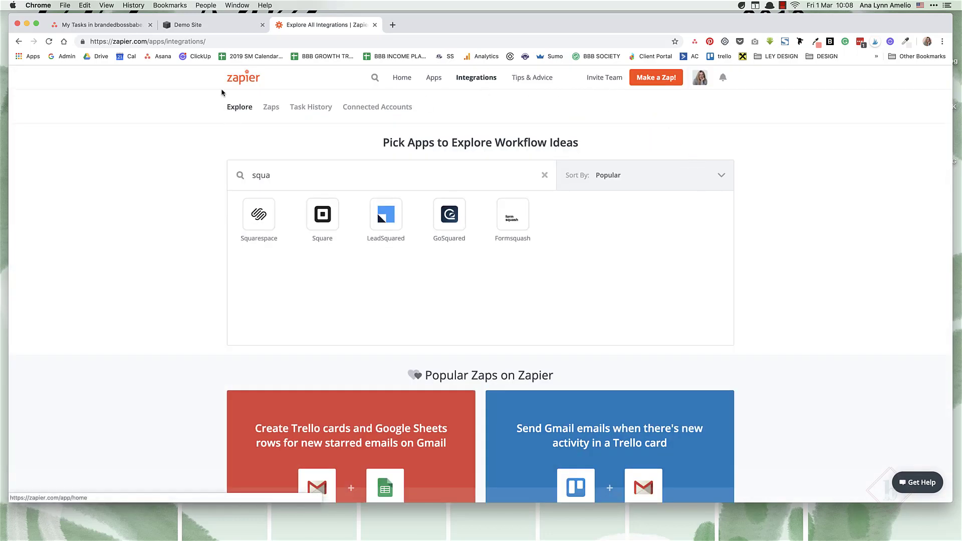
left_click(187, 25)
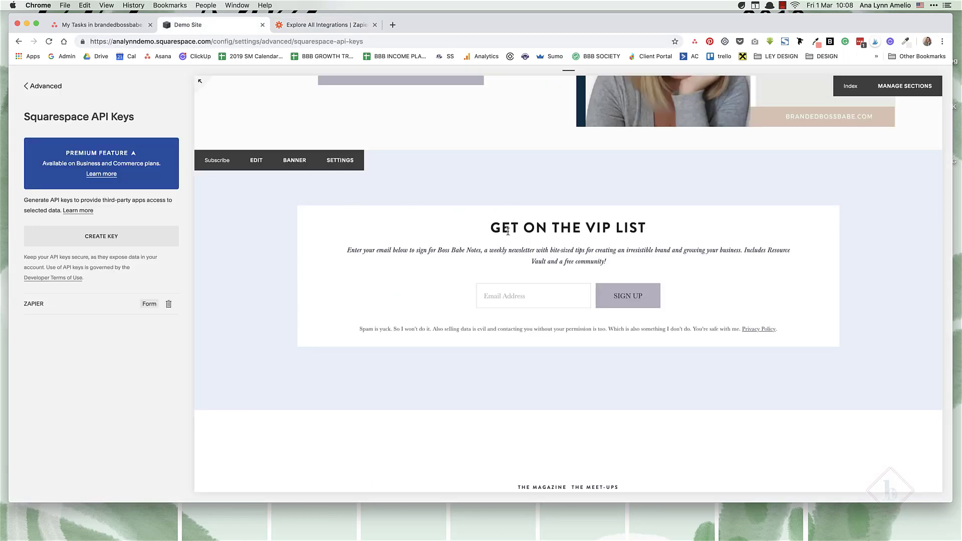
left_click(328, 25)
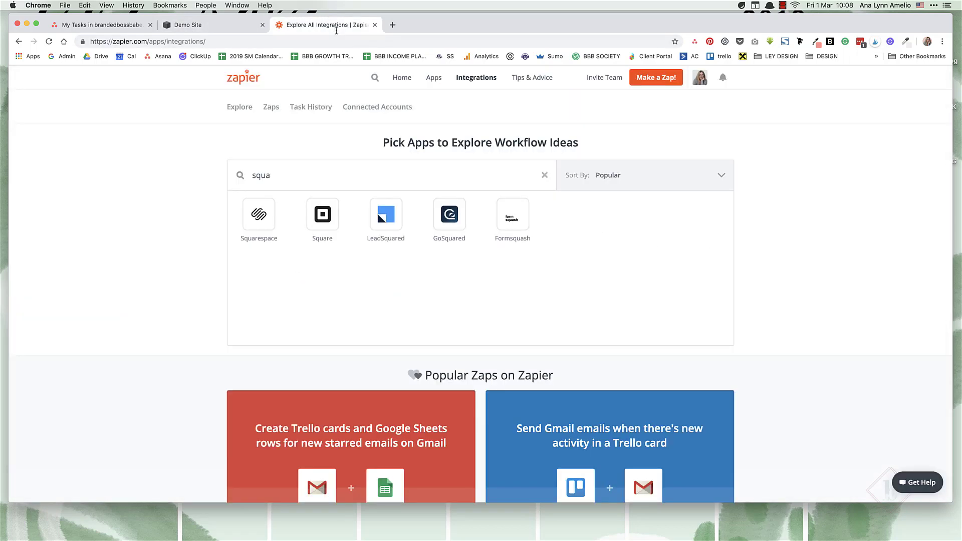
Step: Start a new Zap with Squarespace New Form Submission as the trigger
left_click(631, 83)
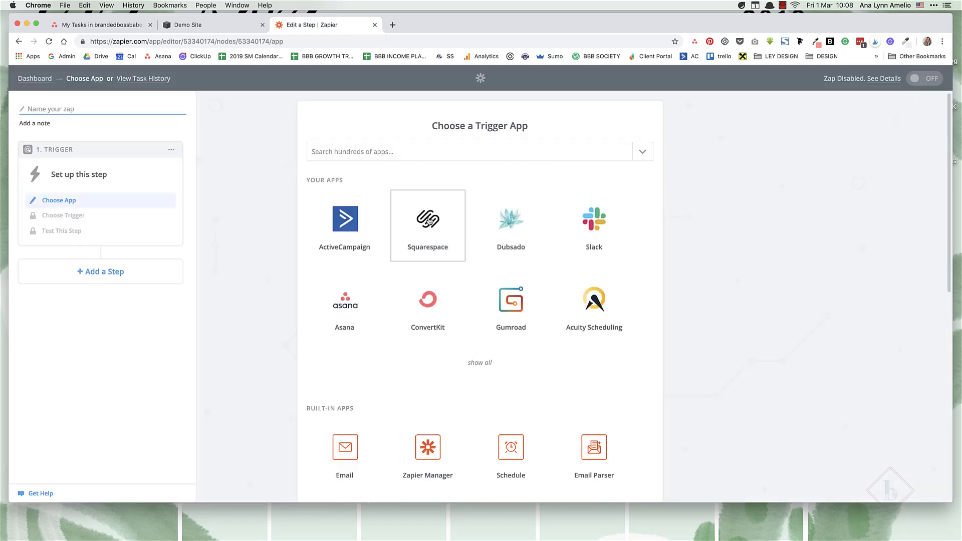
left_click(428, 217)
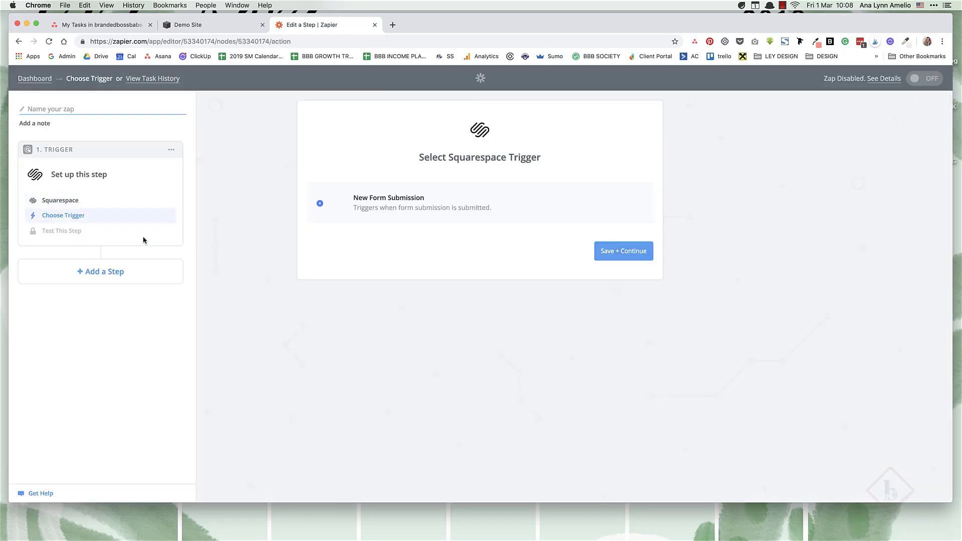
left_click(620, 249)
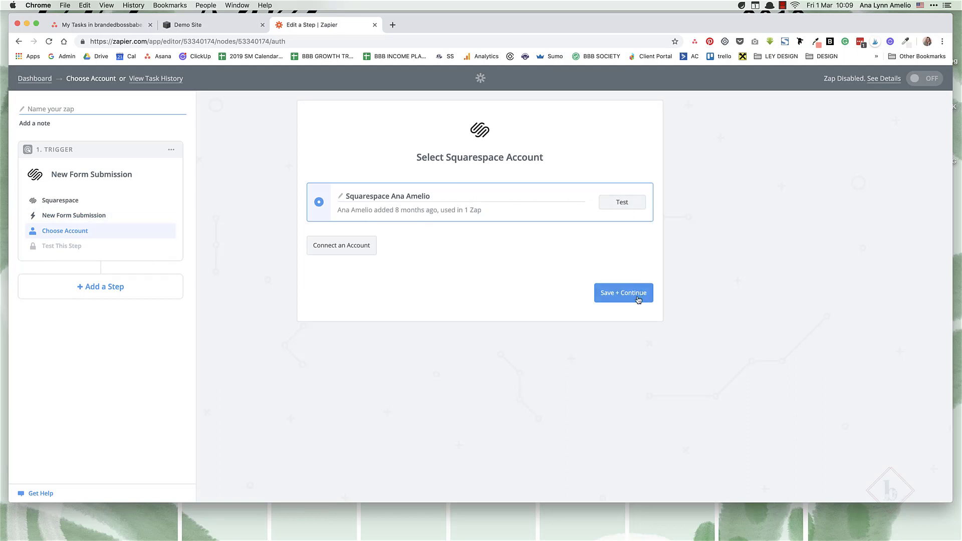
Step: Connect the Squarespace Demo Site account with the copied API key and view its forms
left_click(354, 251)
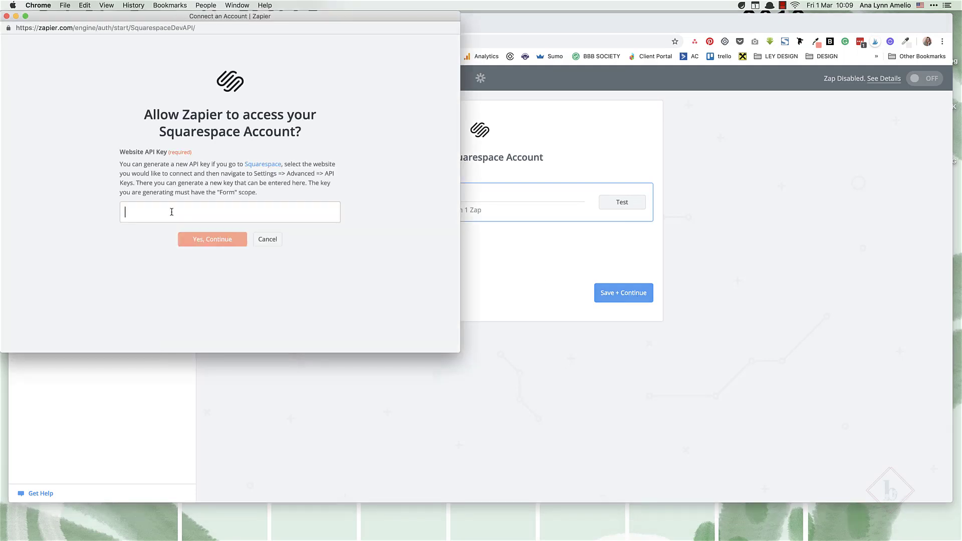
key("super+v")
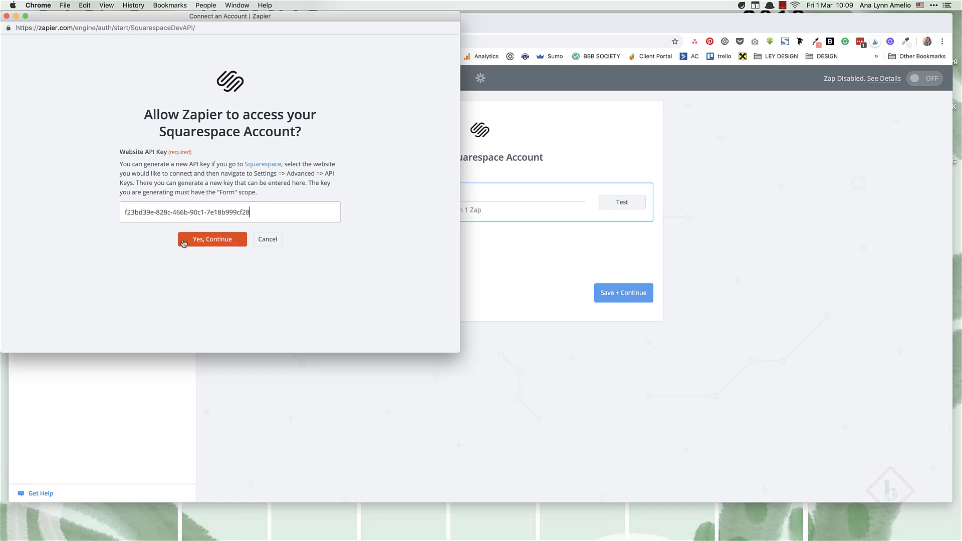
left_click(208, 241)
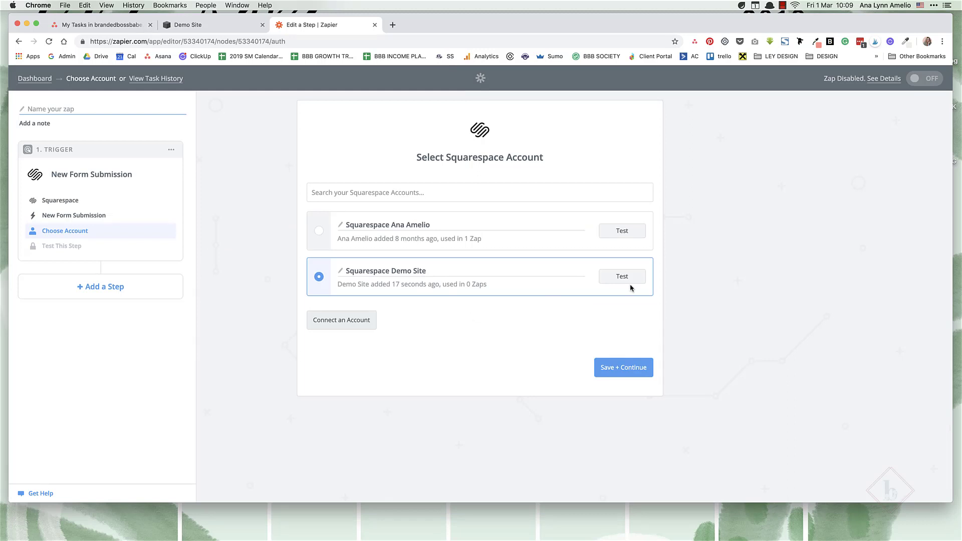
left_click(629, 369)
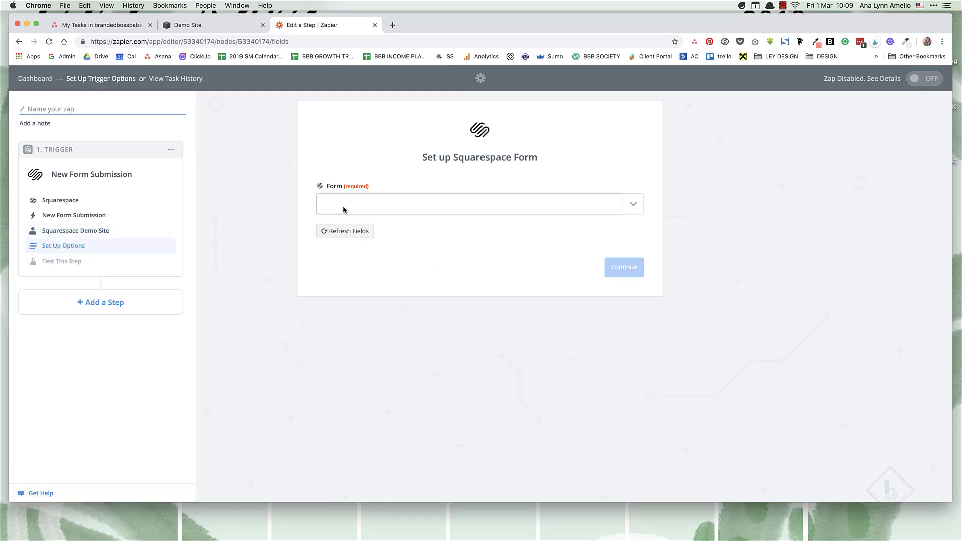
left_click(545, 207)
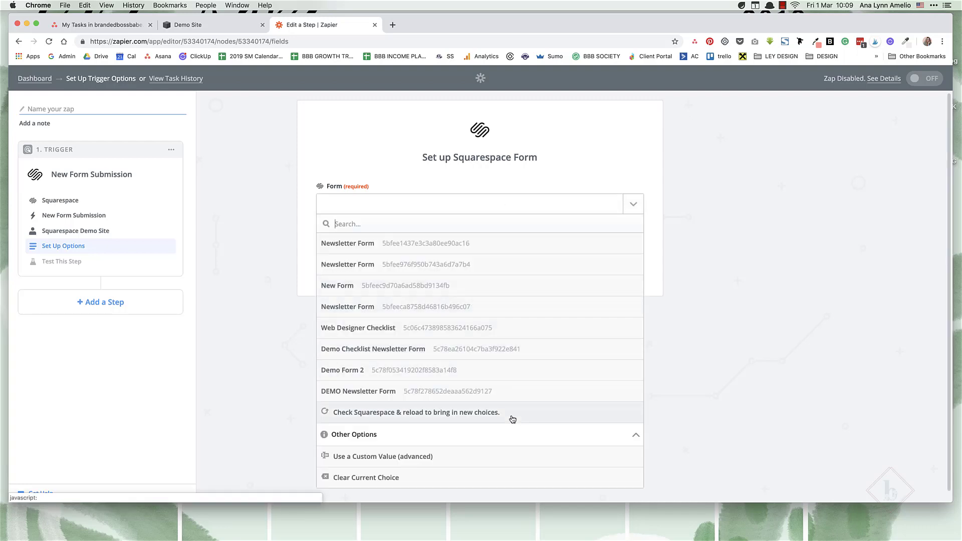
key("ctrl+shift+Tab")
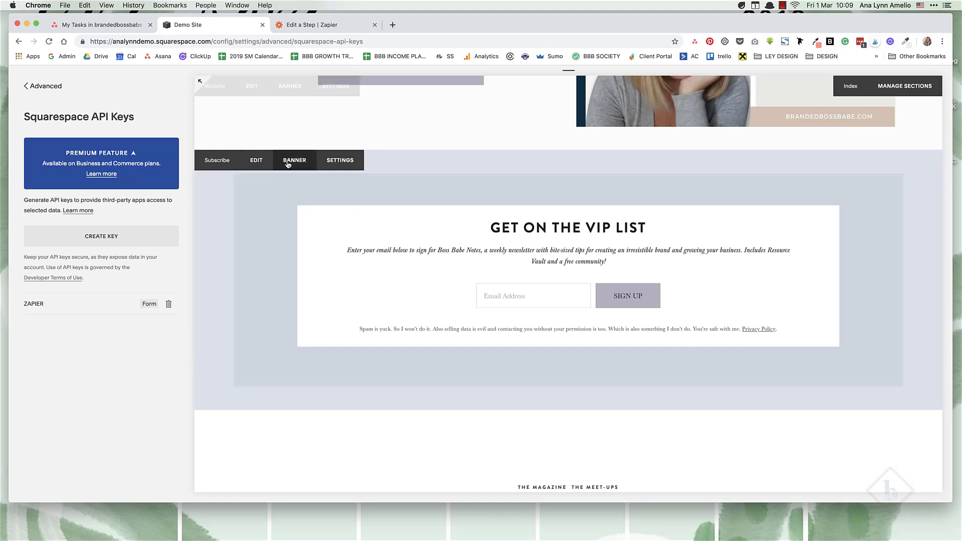
Step: Rename the newsletter block's form to 'Homepage Bottom Newsletter Form' and save the page
left_click(255, 161)
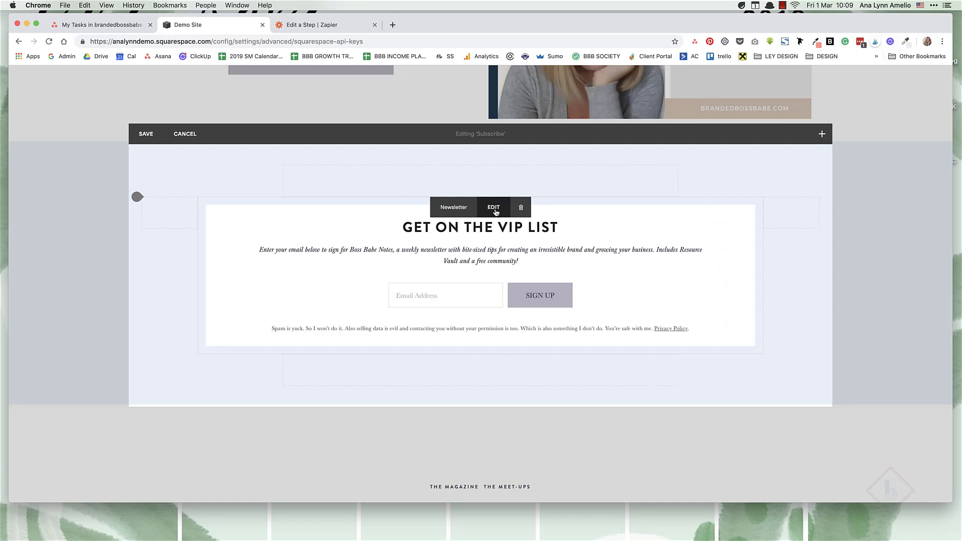
left_click(492, 207)
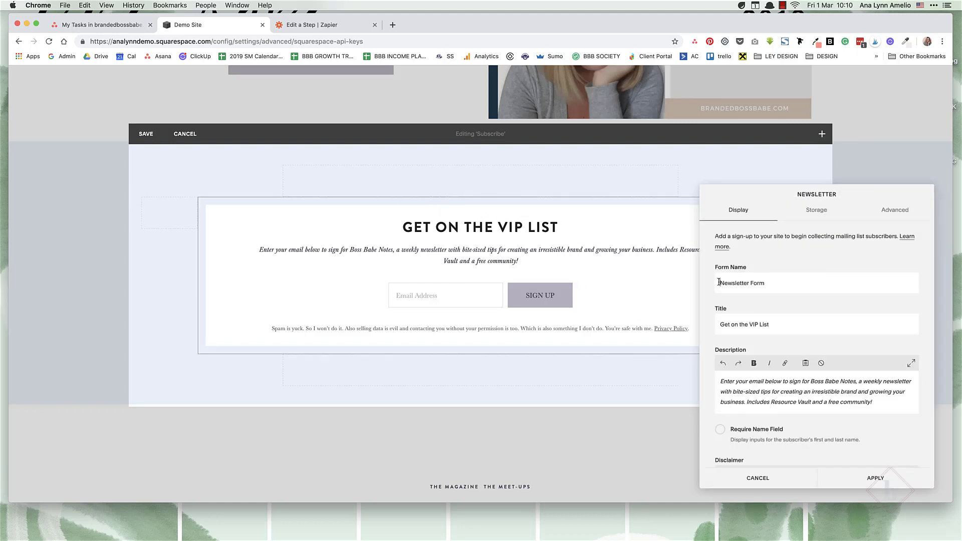
left_click(718, 282)
type("Homepage Boottom")
left_click(877, 477)
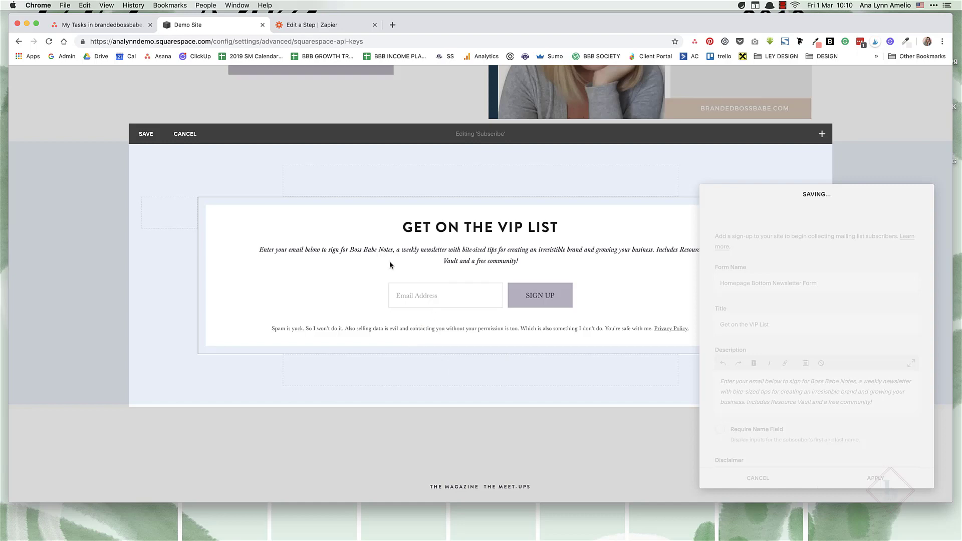
left_click(146, 134)
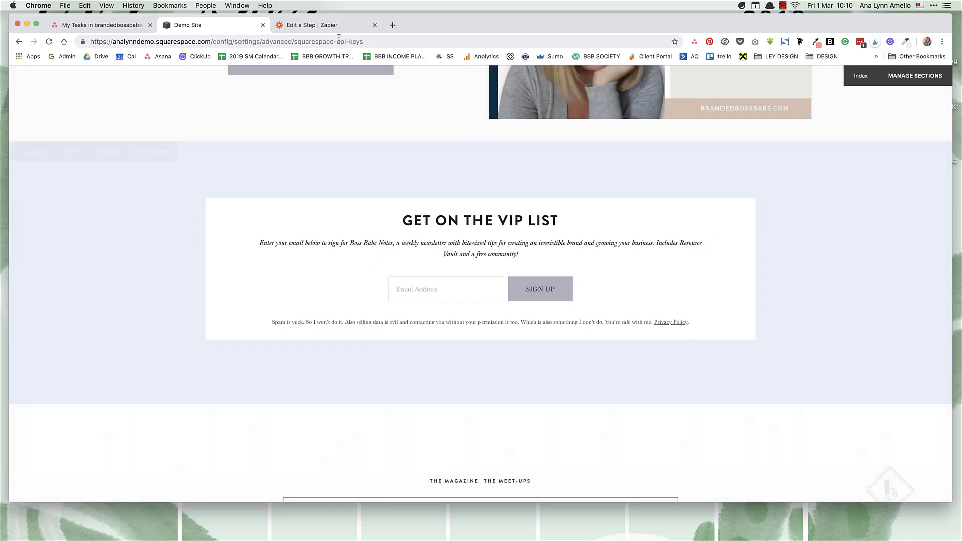
left_click(334, 26)
Step: Reload the forms and pick Homepage Bottom Newsletter Form as the trigger form
left_click(369, 477)
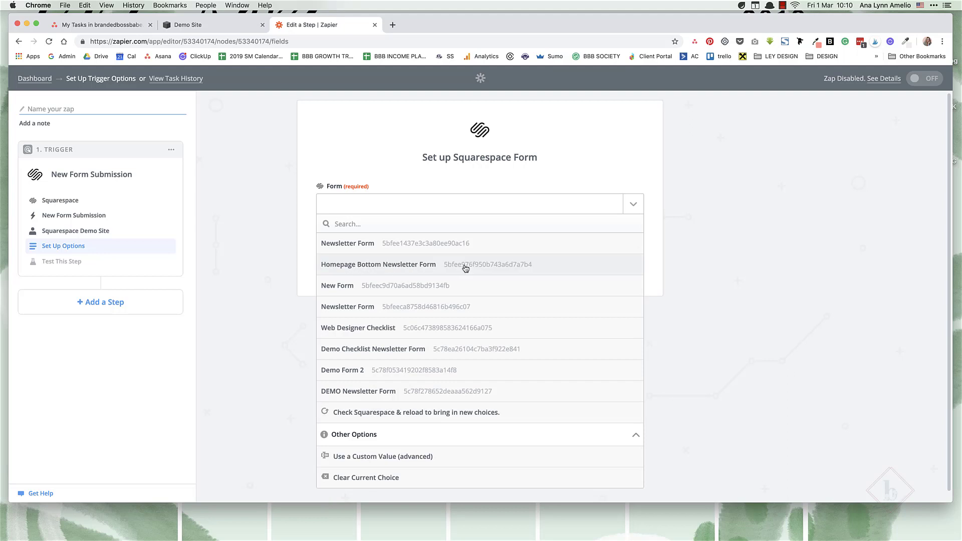
left_click(511, 266)
left_click(624, 267)
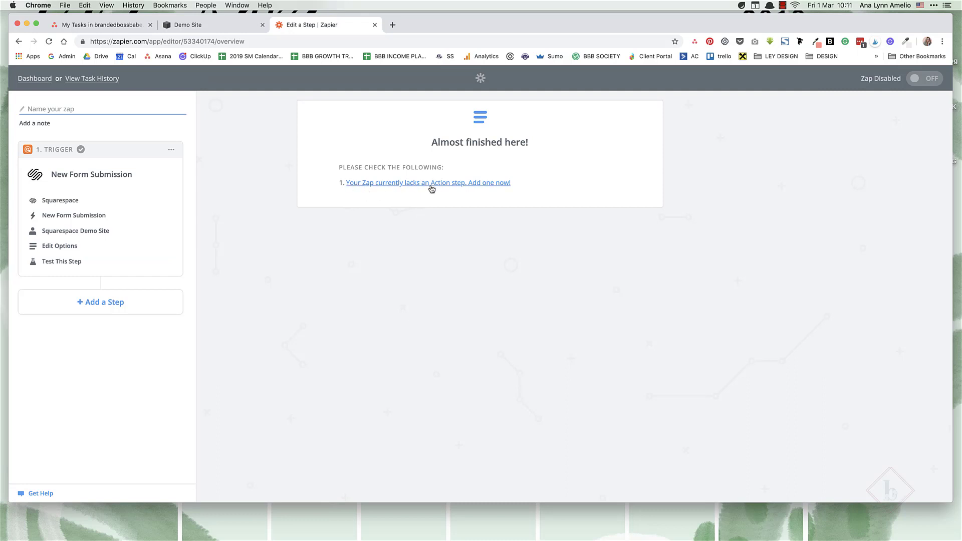
Step: Add an ActiveCampaign action step using Add Contact to Automation
left_click(432, 188)
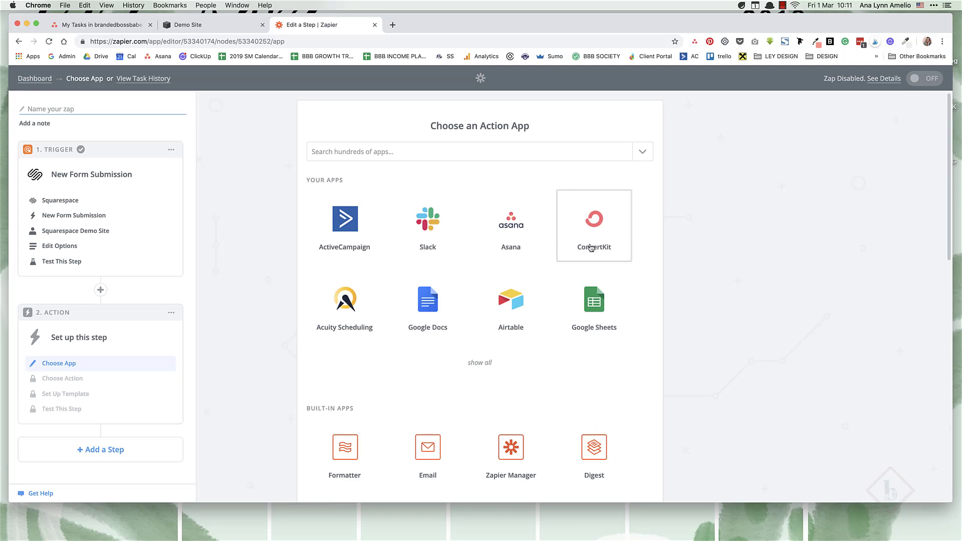
left_click(369, 241)
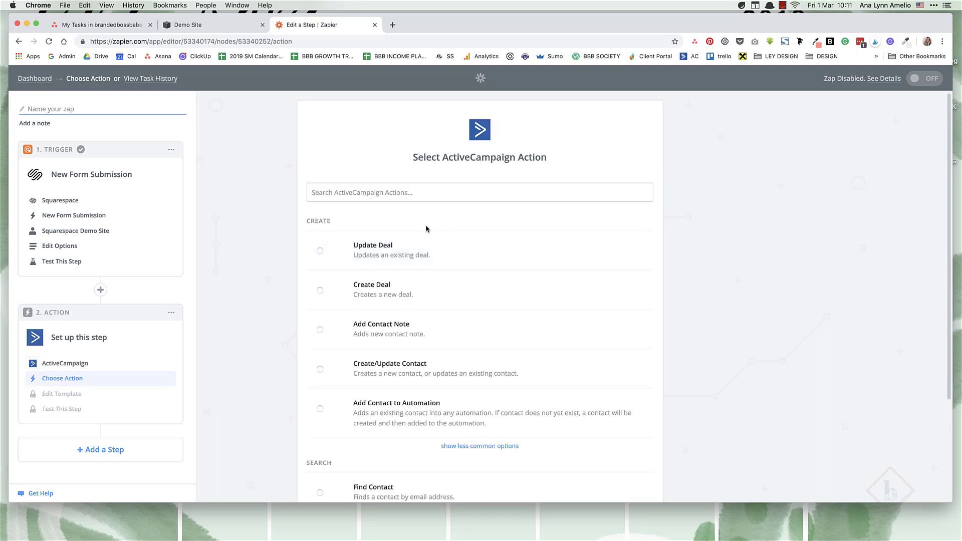
scroll(451, 350, "down", 3)
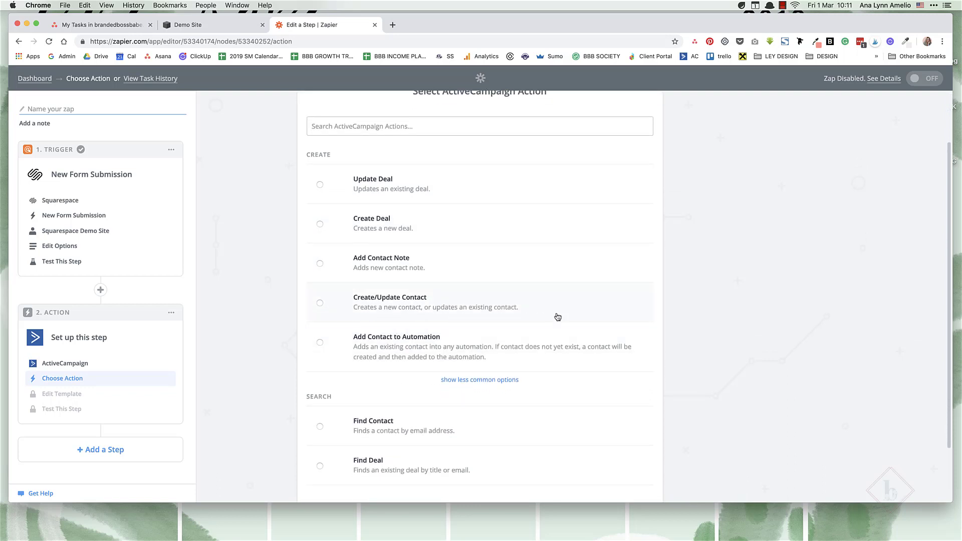
scroll(574, 316, "down", 2)
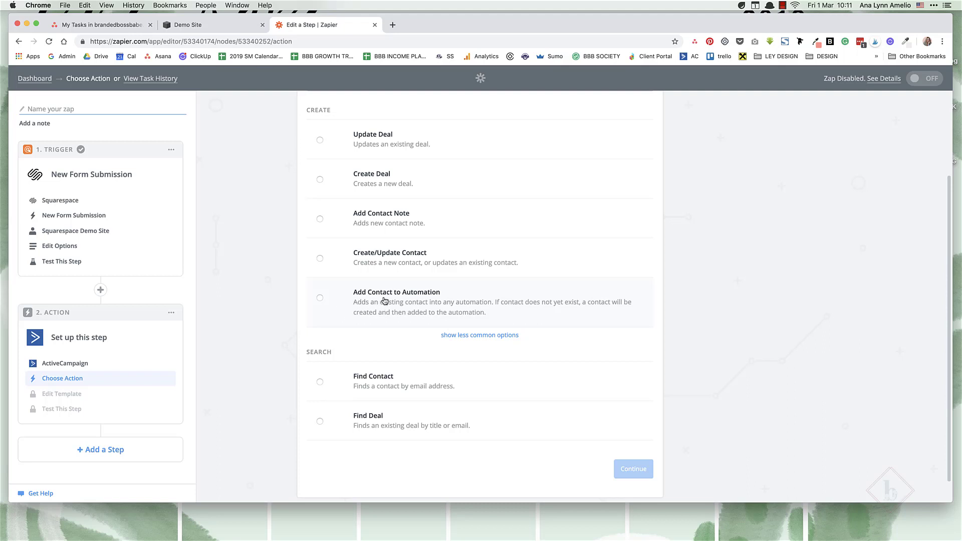
left_click(339, 302)
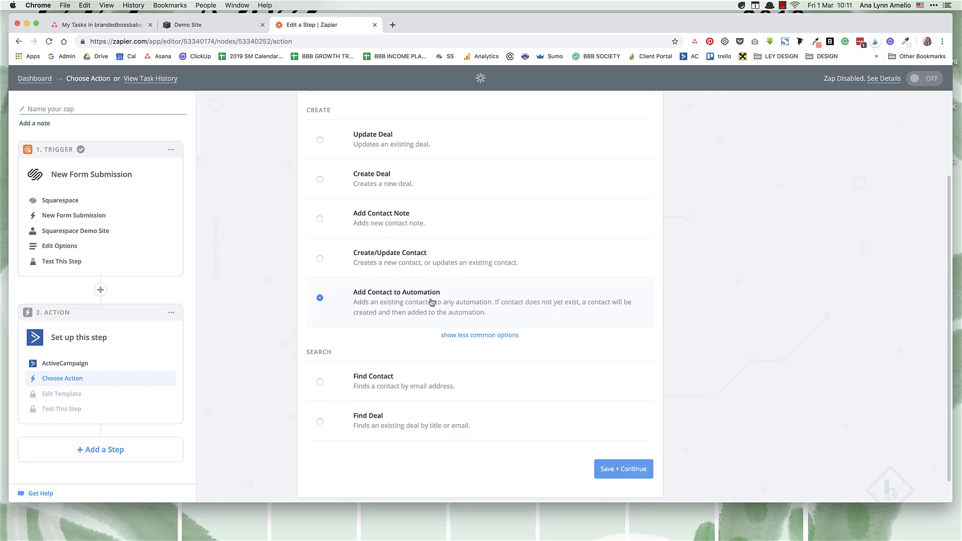
left_click(621, 469)
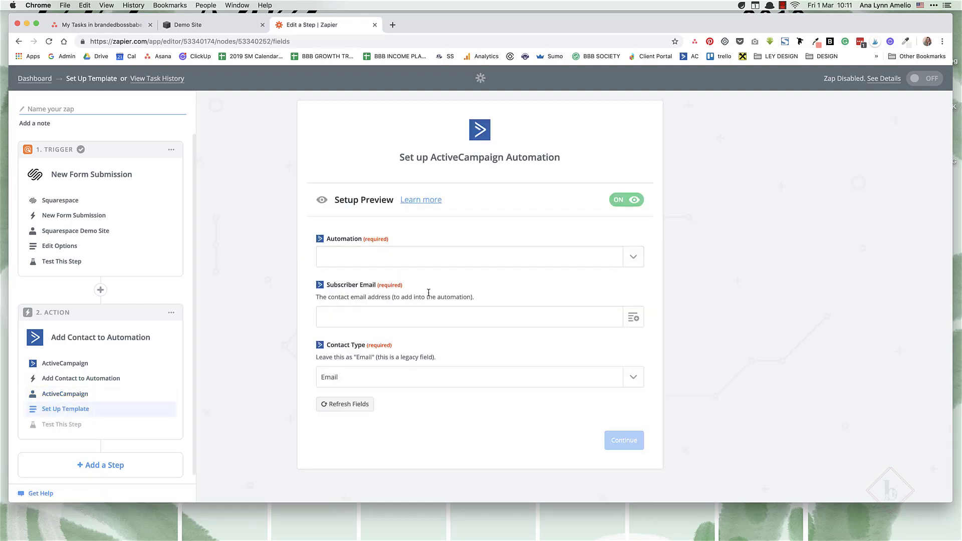
Step: Map the submitted email address and choose the Boss Babe Lounge Welcome Sequence automation
left_click(386, 316)
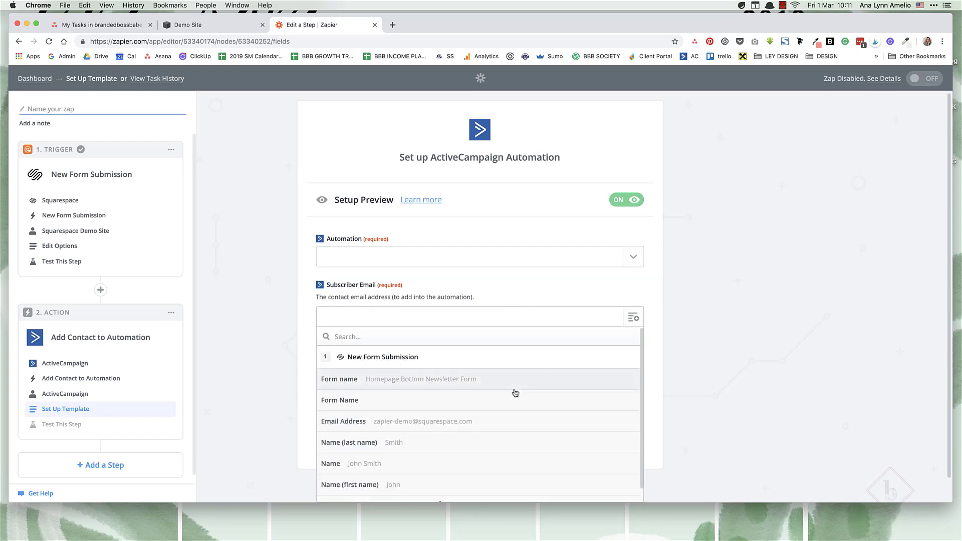
left_click(500, 425)
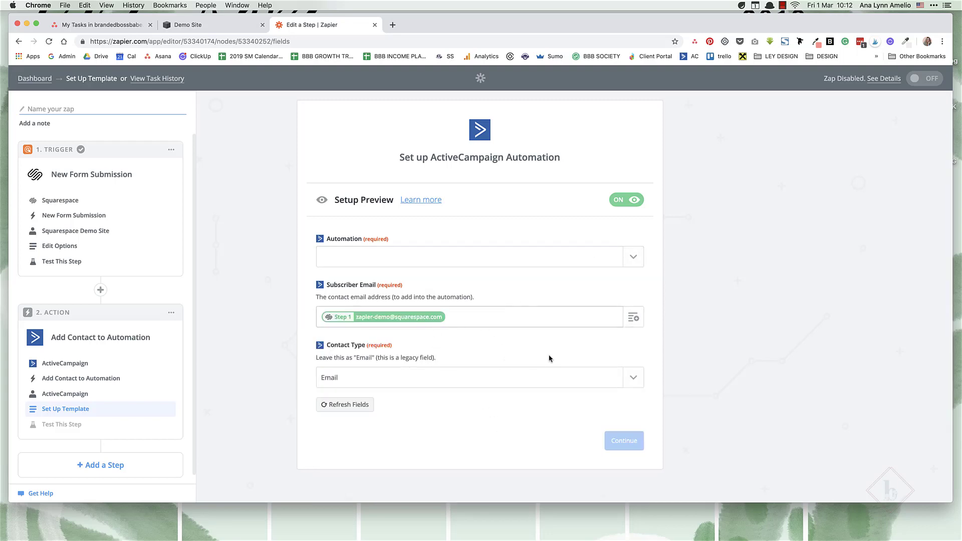
left_click(633, 256)
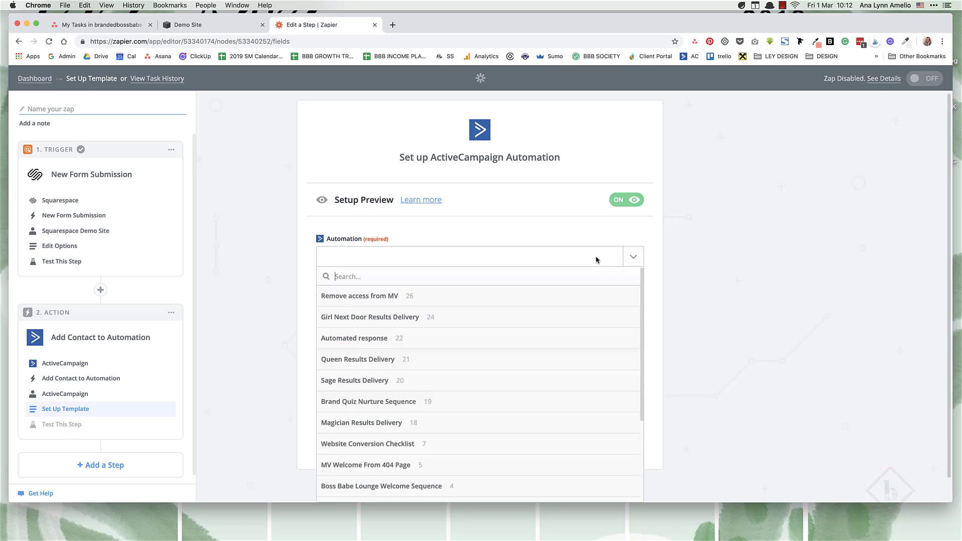
left_click(451, 485)
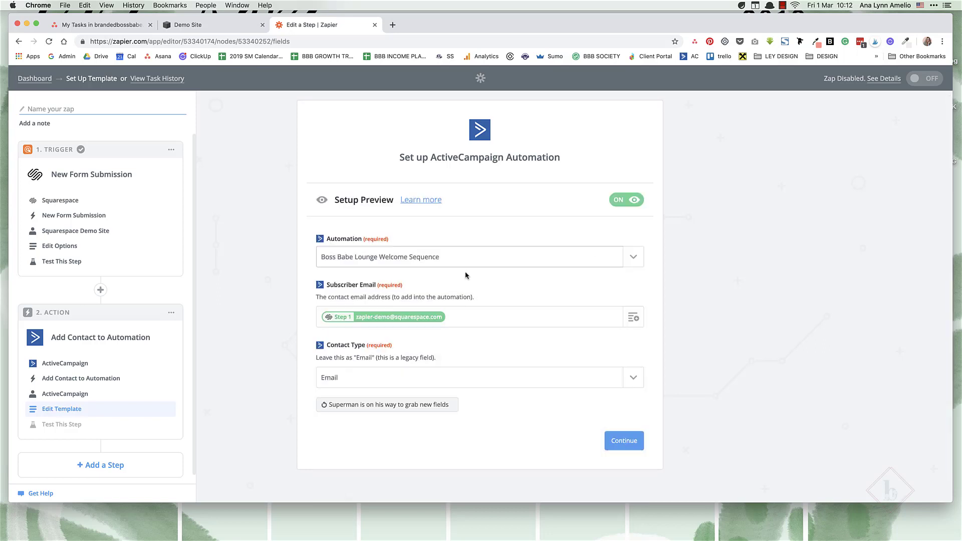
left_click(616, 443)
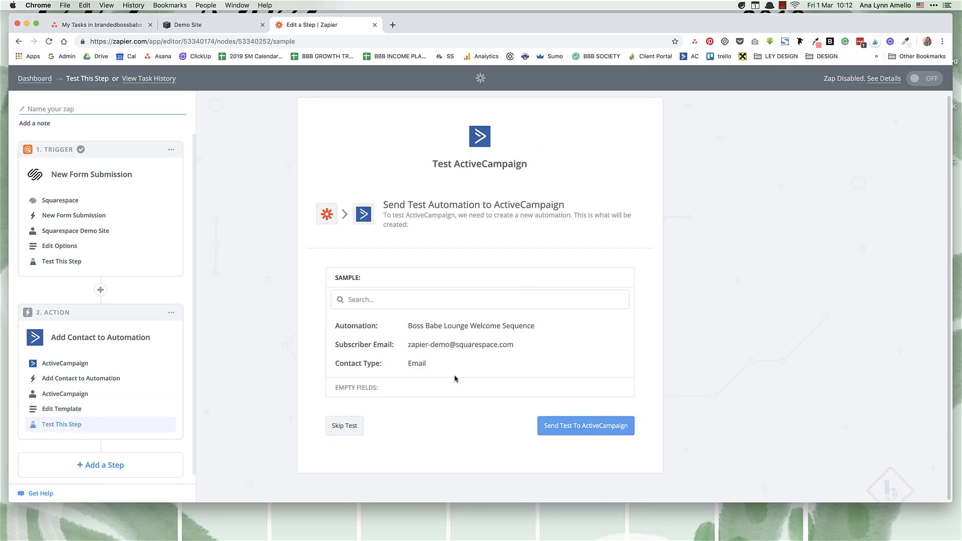
Step: Send a test to ActiveCampaign, name the Zap 'Homepage Demo Form Optin' and switch it on
left_click(582, 426)
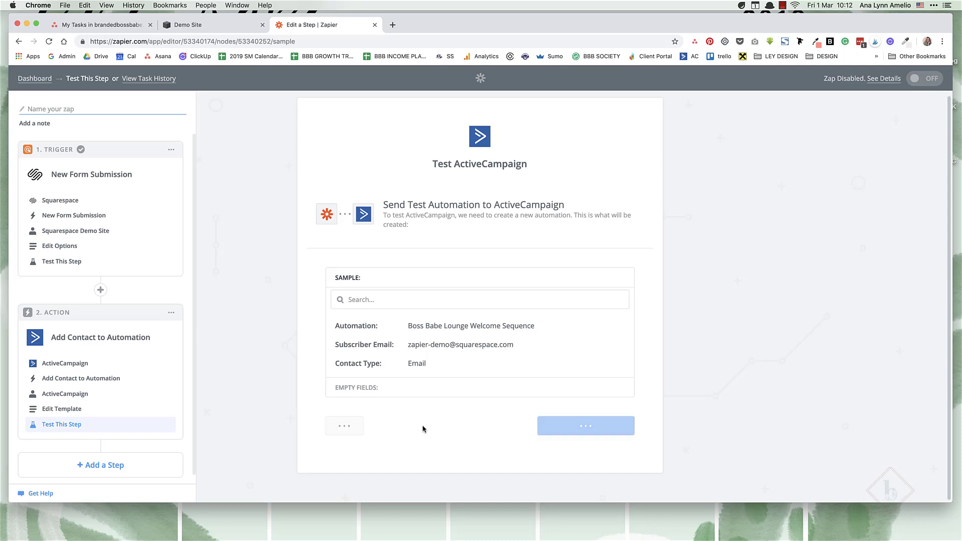
left_click(619, 416)
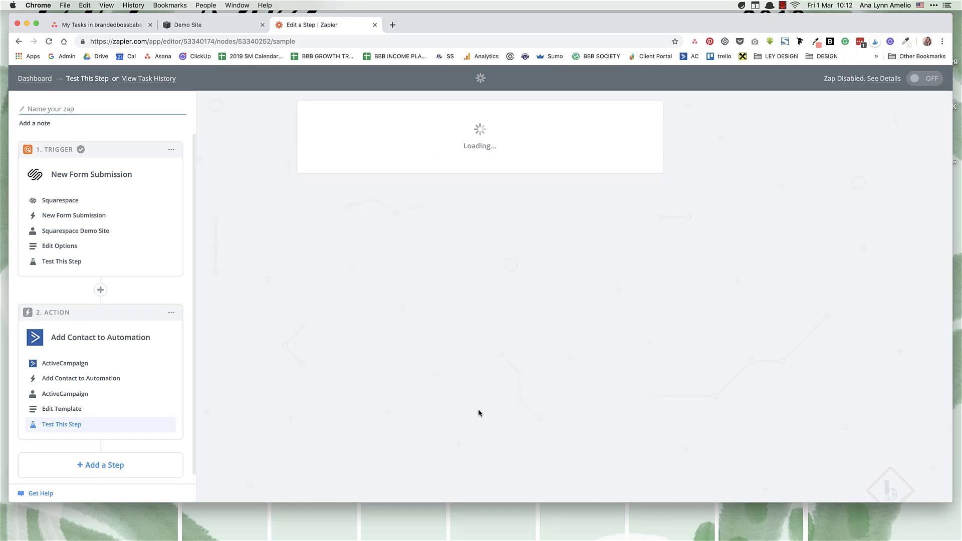
left_click(461, 205)
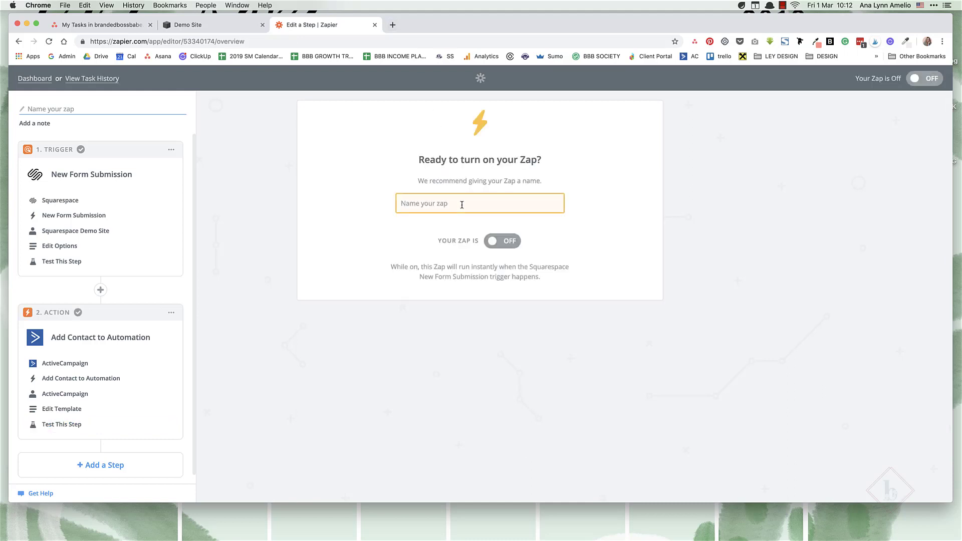
type("Homep")
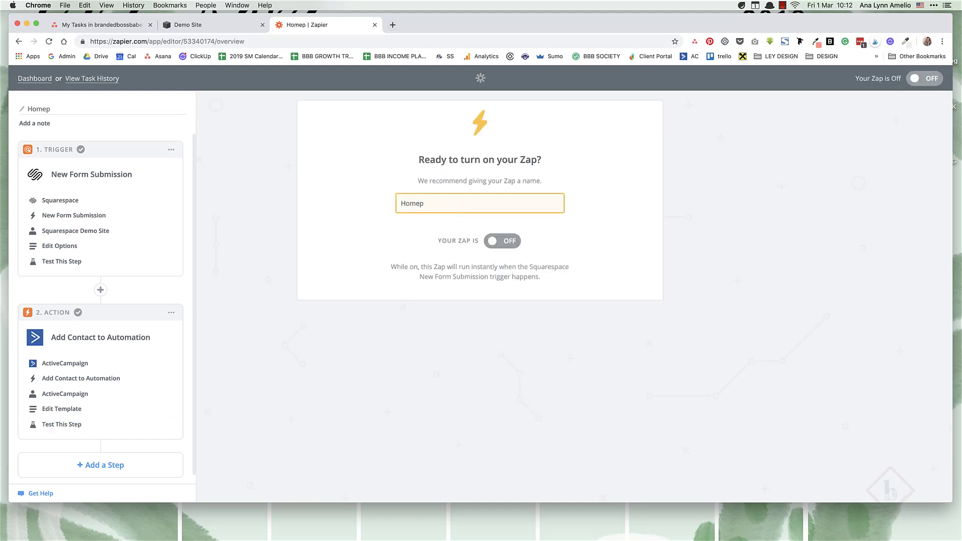
type("age Demo Form Optin")
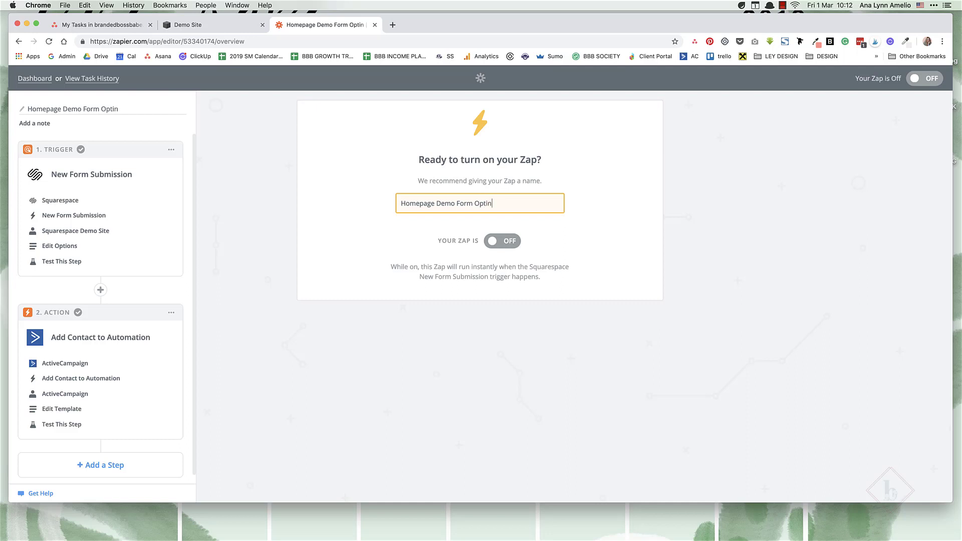
left_click(512, 246)
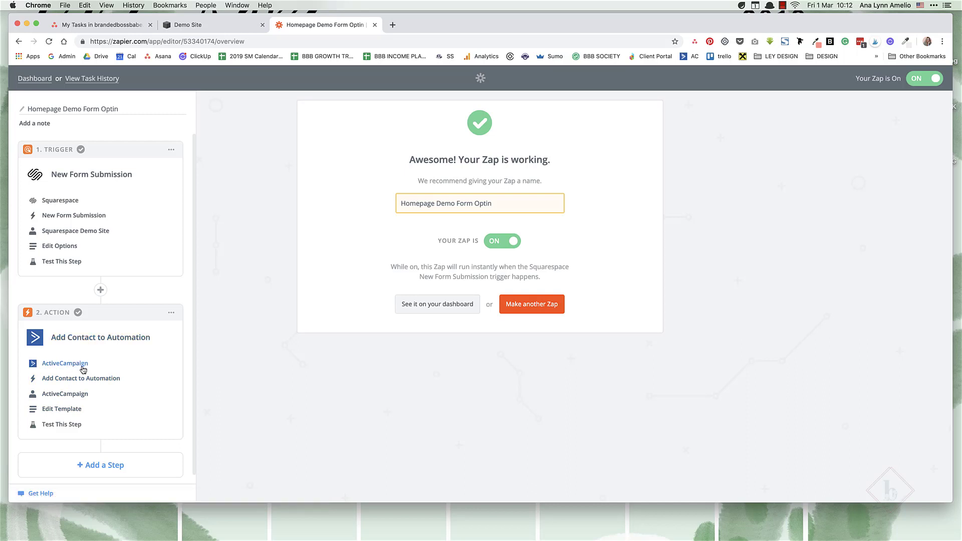
left_click(83, 341)
Step: Try Campaign Monitor, then ConvertKit, as the action app and browse their actions
type("cpm")
left_click(388, 186)
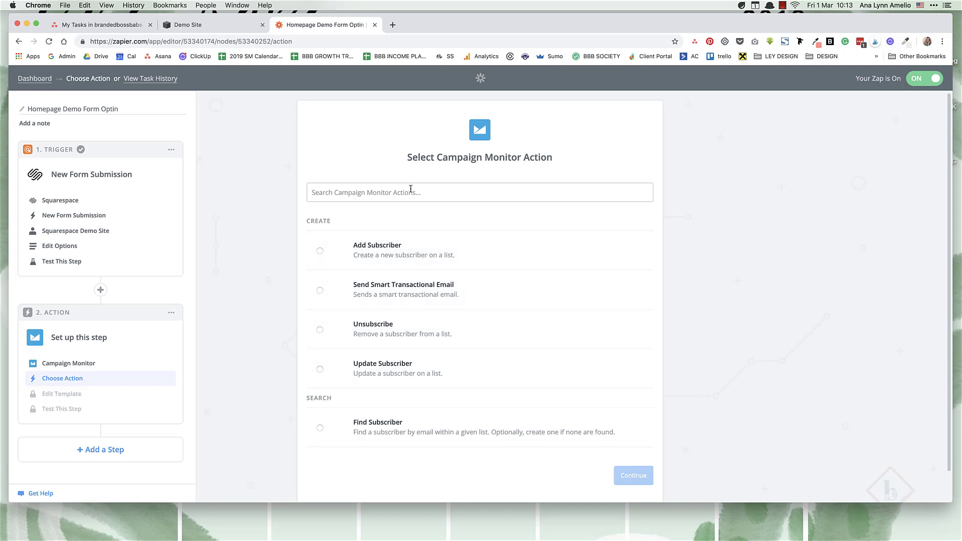
type("co")
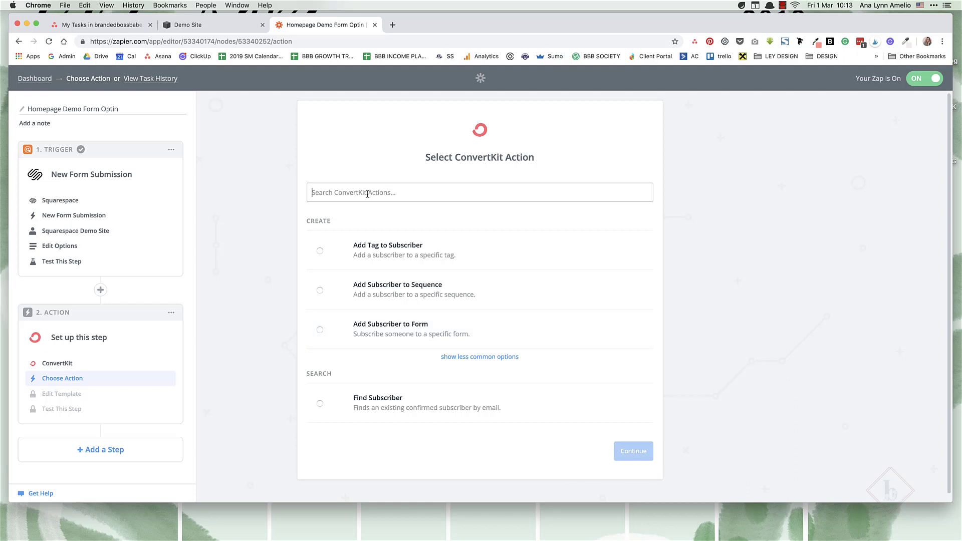
Step: Set the action to Google Sheets Create Spreadsheet Row with the linked Google account
left_click(63, 364)
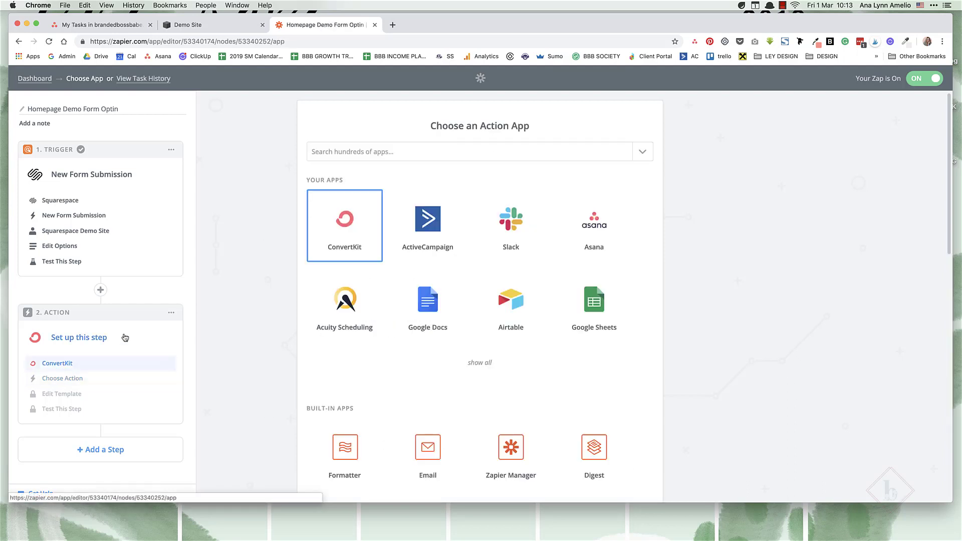
left_click(598, 312)
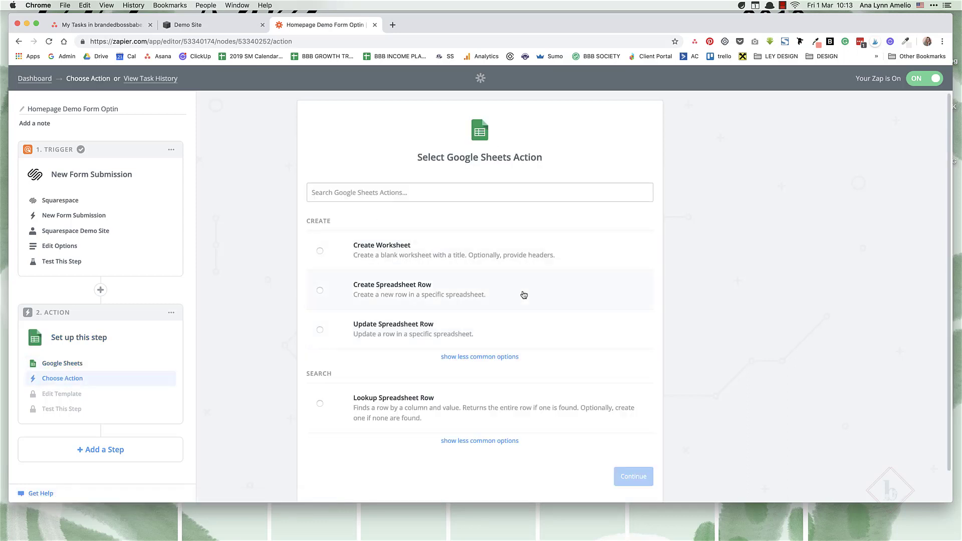
left_click(321, 292)
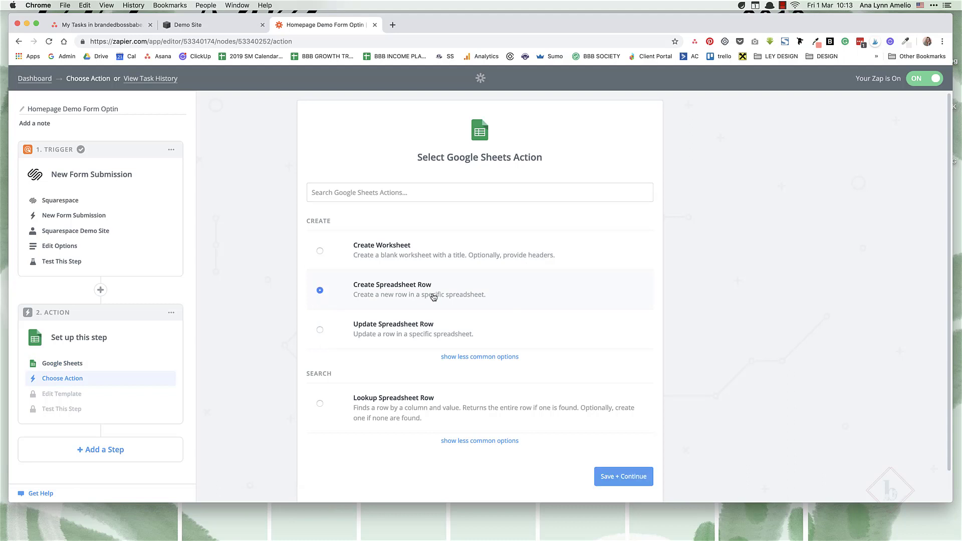
left_click(645, 477)
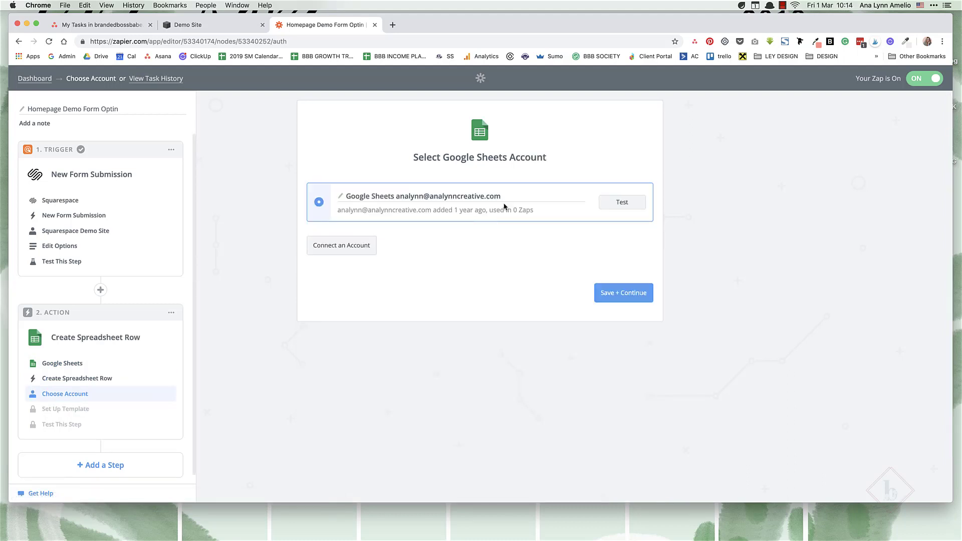
left_click(621, 293)
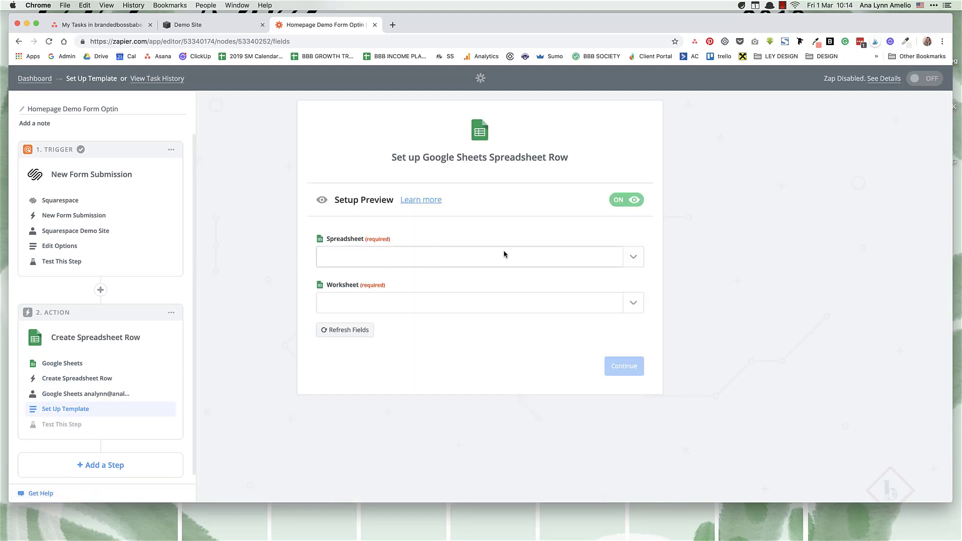
left_click(629, 257)
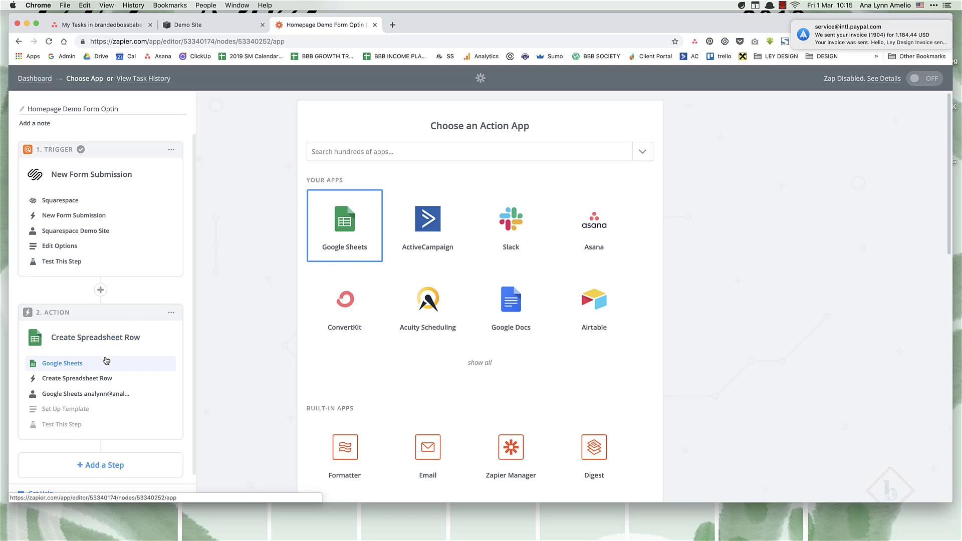
Step: Connect and allow another Google account for Create Spreadsheet Row, then pick the DEMO spreadsheet
left_click(332, 239)
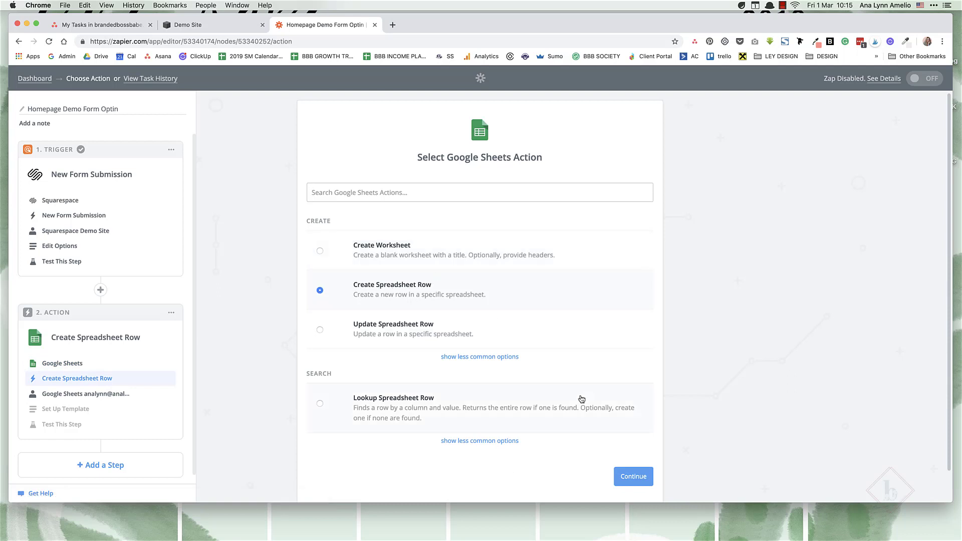
left_click(641, 478)
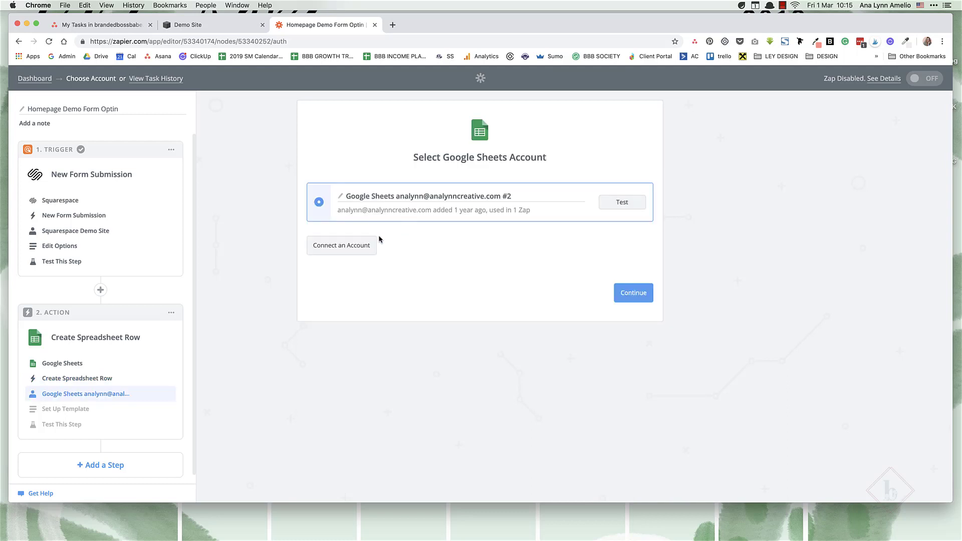
left_click(373, 245)
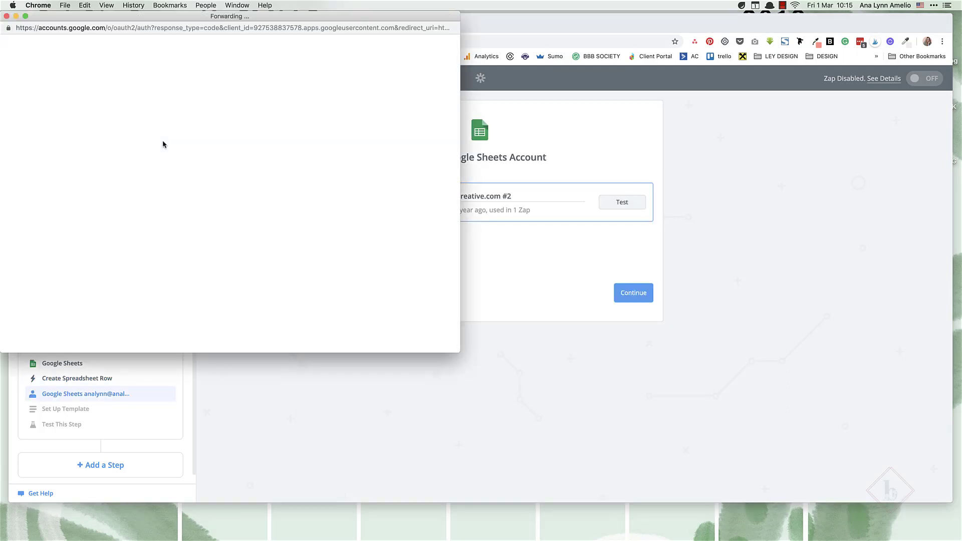
left_click(215, 146)
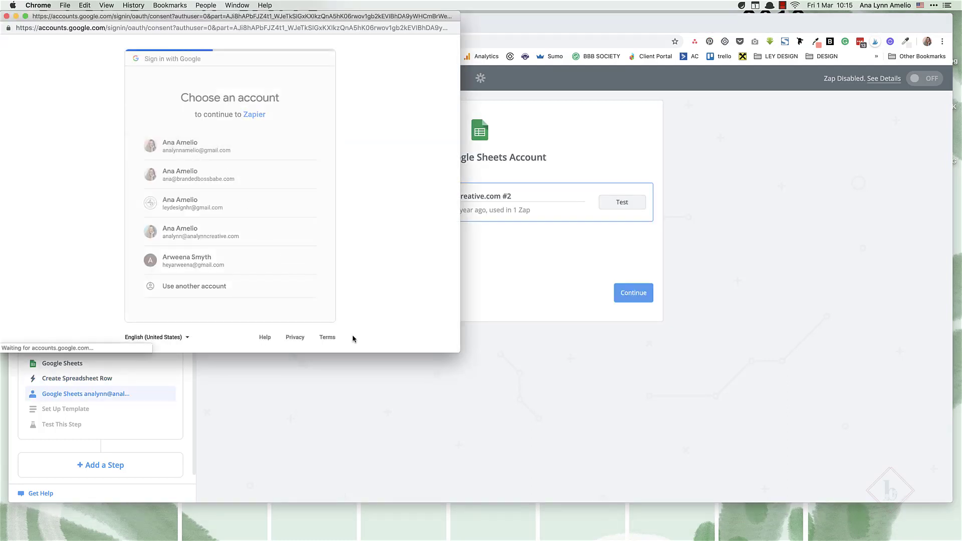
left_click(296, 329)
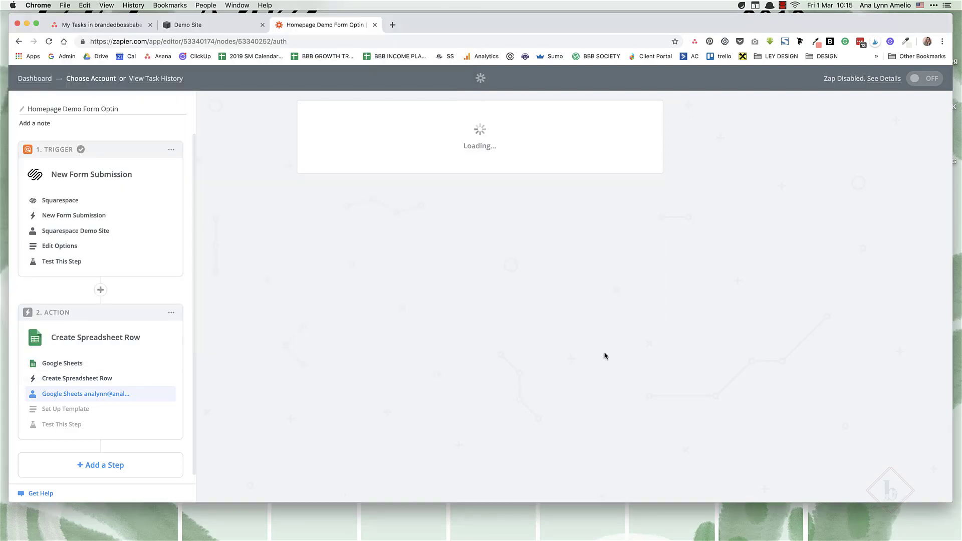
left_click(604, 261)
left_click(467, 287)
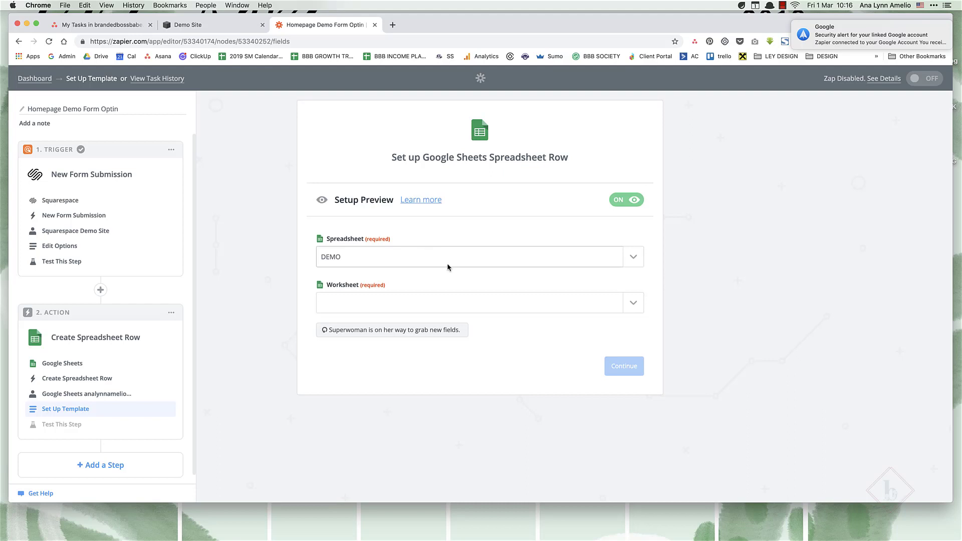
Step: Map the submitted Step 1 Email Address into the Sheet1 Email Address field
scroll(481, 342, "down", 2)
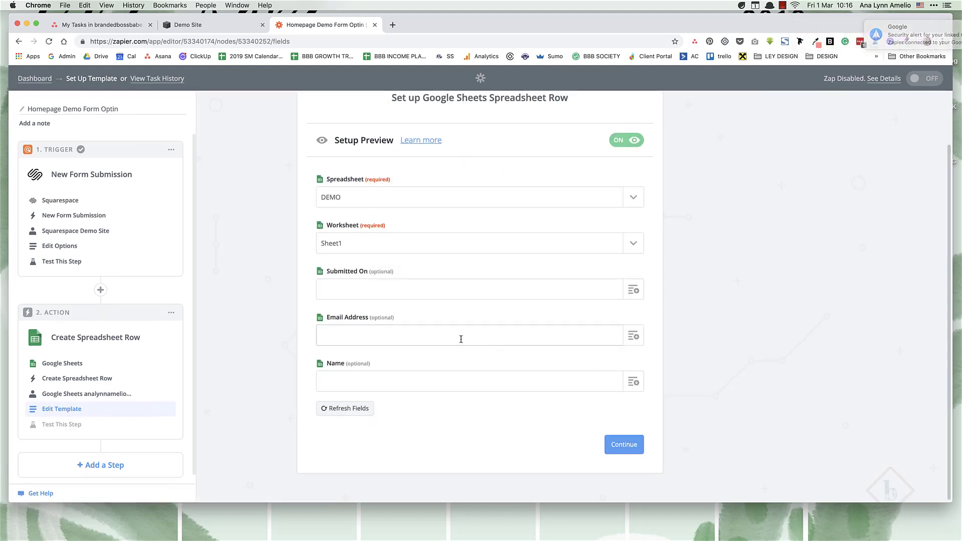
left_click(632, 336)
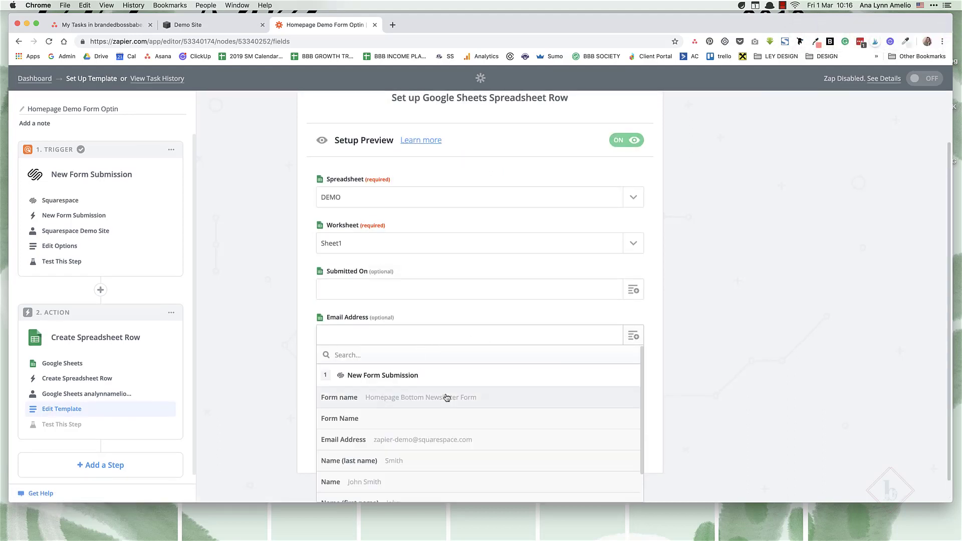
left_click(463, 439)
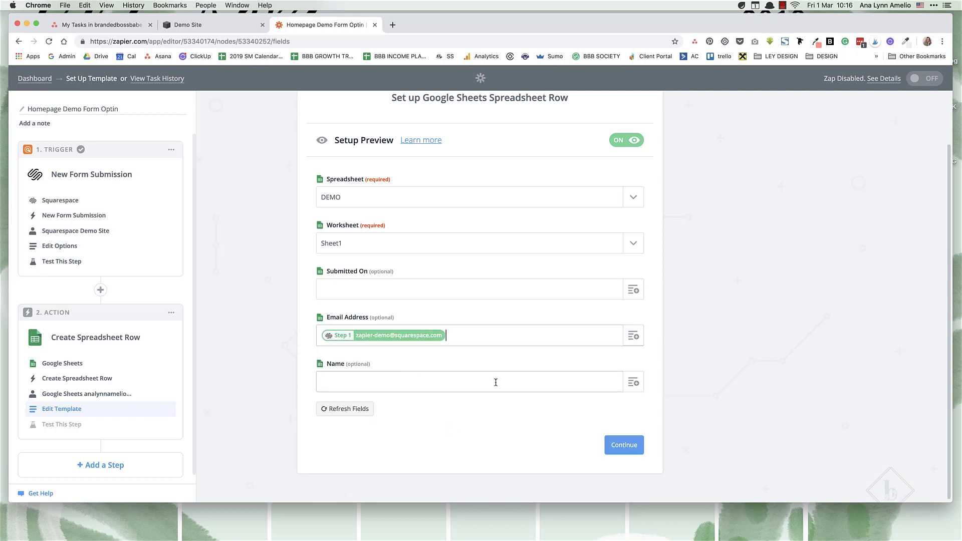
Step: Leave the Name and Submitted On fields empty after checking the demo site's signup form
left_click(629, 386)
scroll(500, 449, "down", 3)
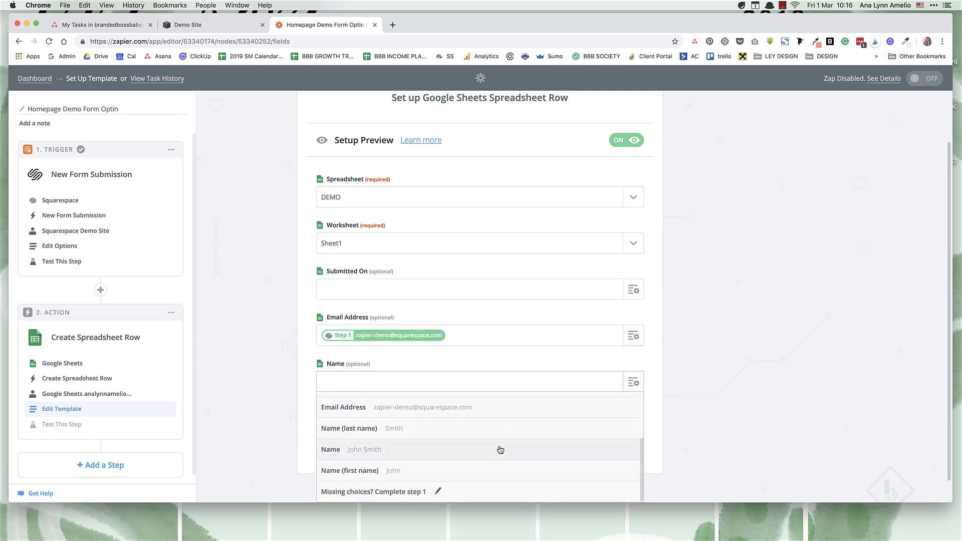
scroll(499, 450, "up", 2)
left_click(227, 22)
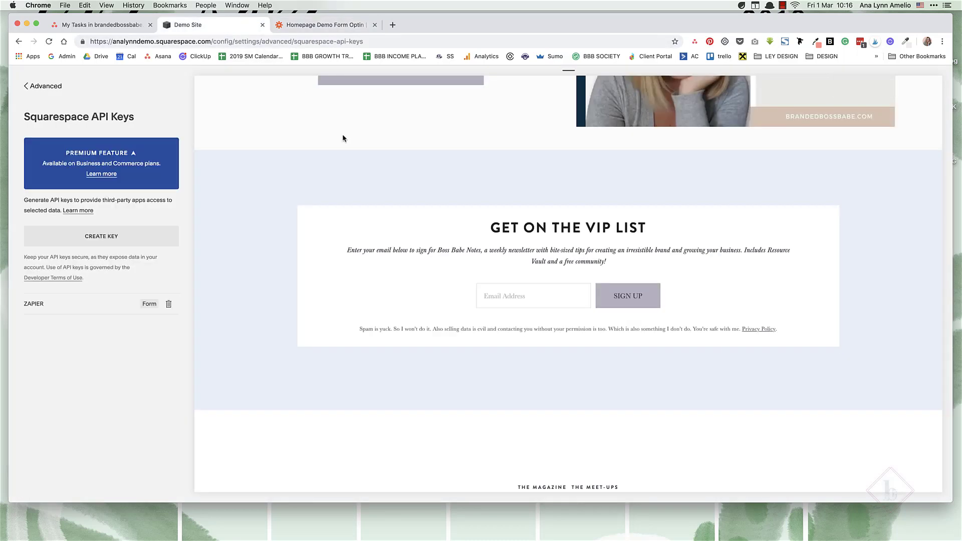
left_click(326, 24)
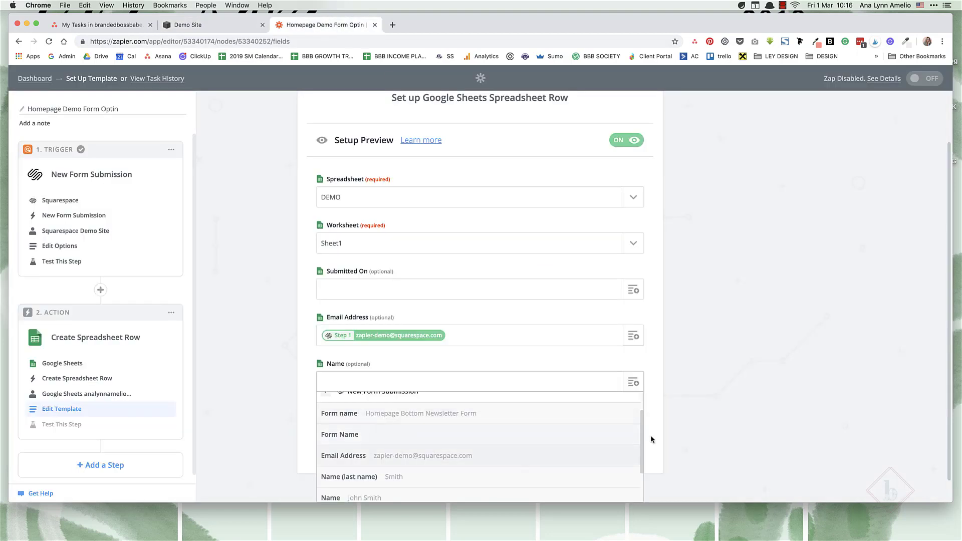
left_click(661, 391)
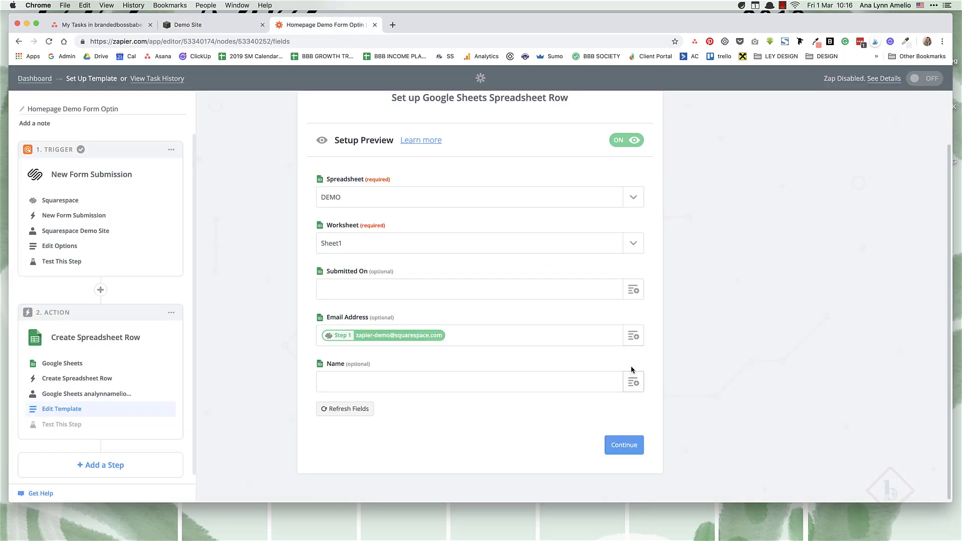
left_click(632, 290)
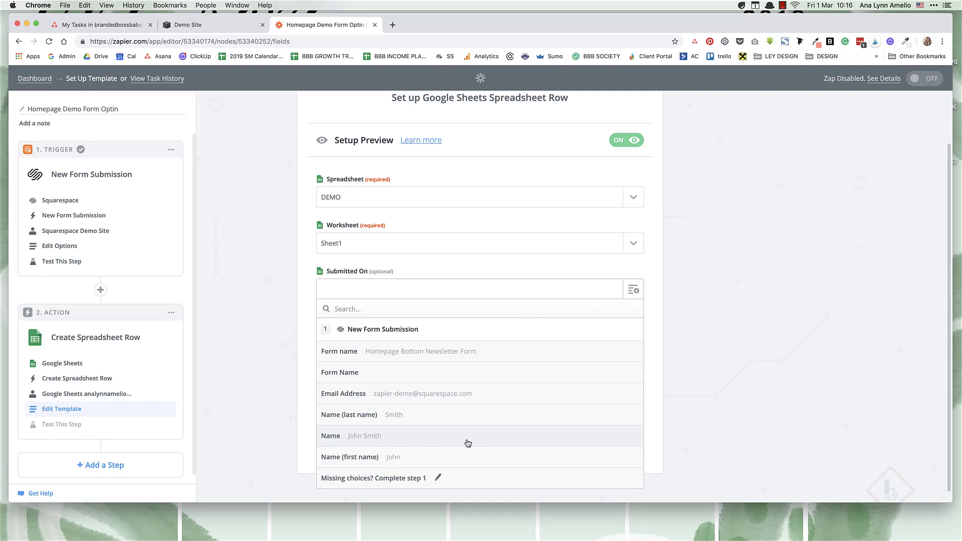
left_click(684, 360)
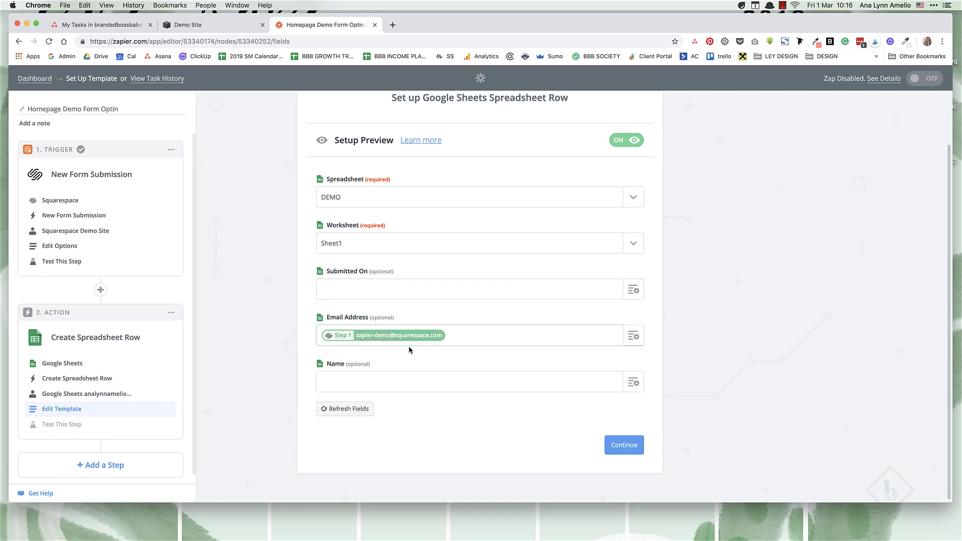
Step: Finish the Google Sheets row setup, switch the Zap on, and start a new tab
left_click(623, 444)
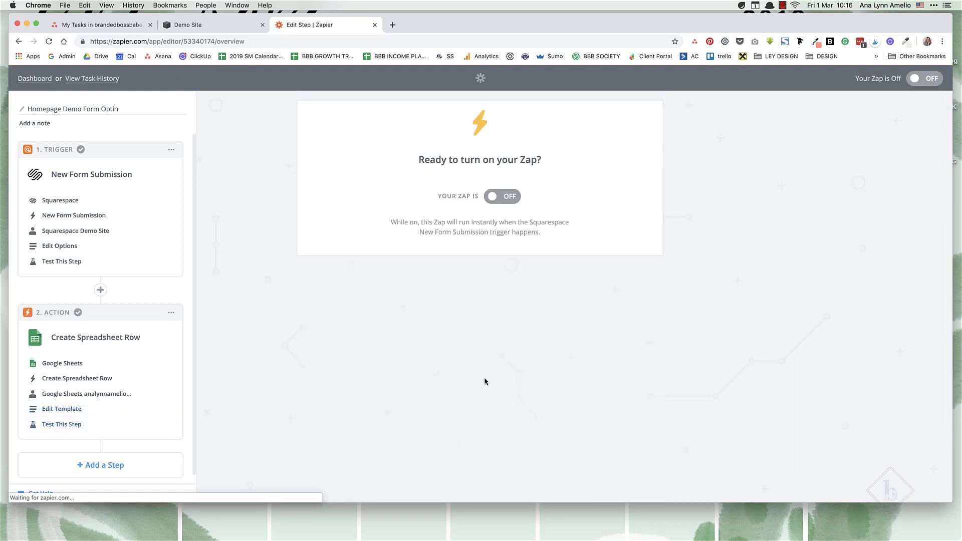
left_click(508, 200)
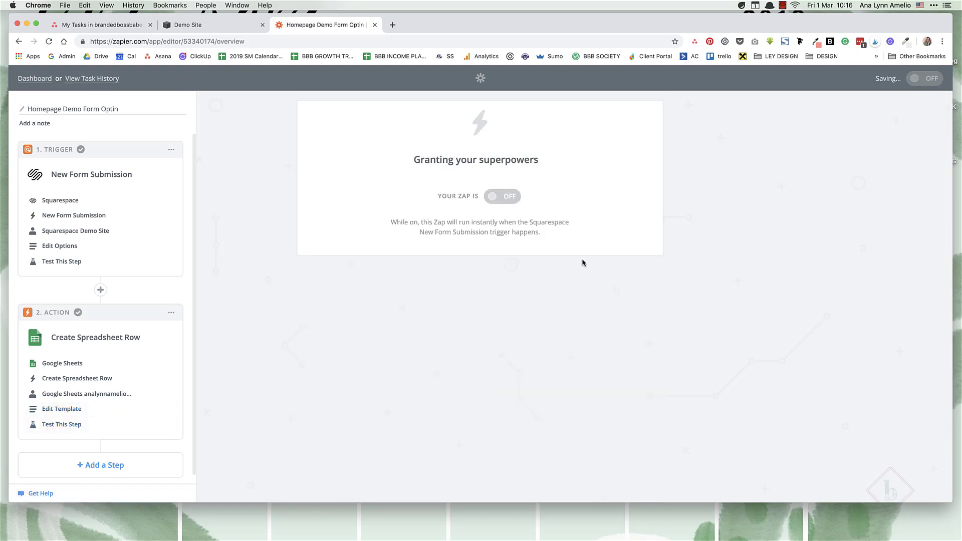
left_click(390, 25)
Step: Open the DEMO spreadsheet from Google Sheets and confirm the test email in cell B6
left_click(894, 80)
left_click(869, 231)
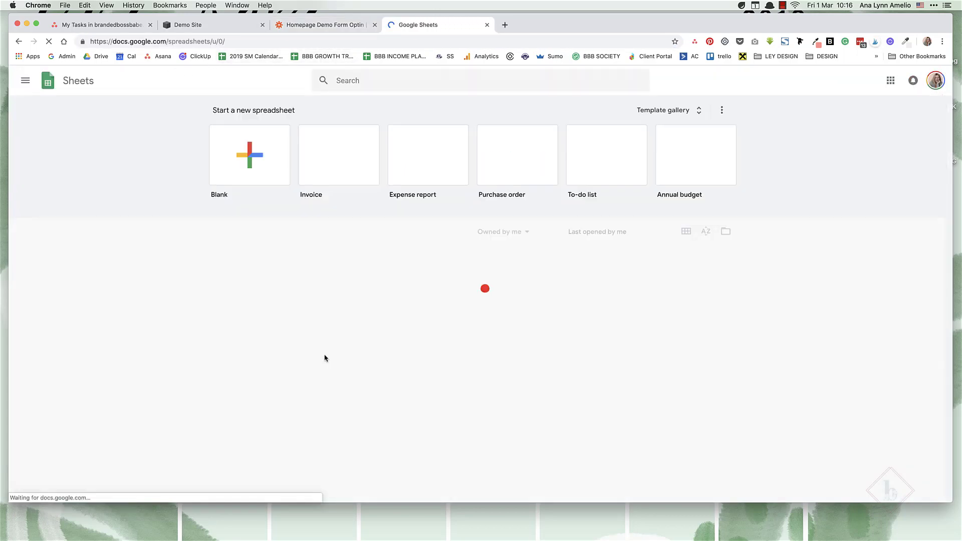
left_click(235, 247)
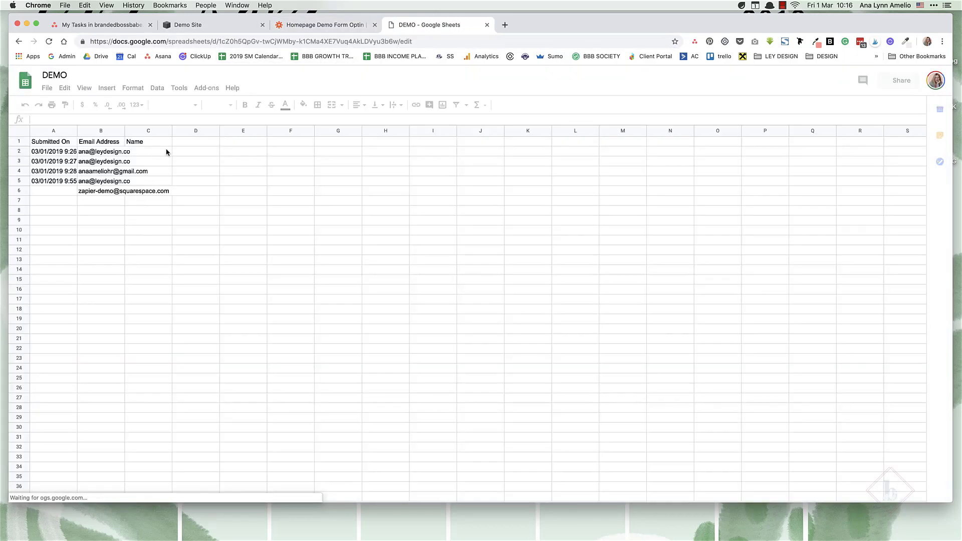
left_click_drag(154, 152, 151, 201)
left_click(98, 195)
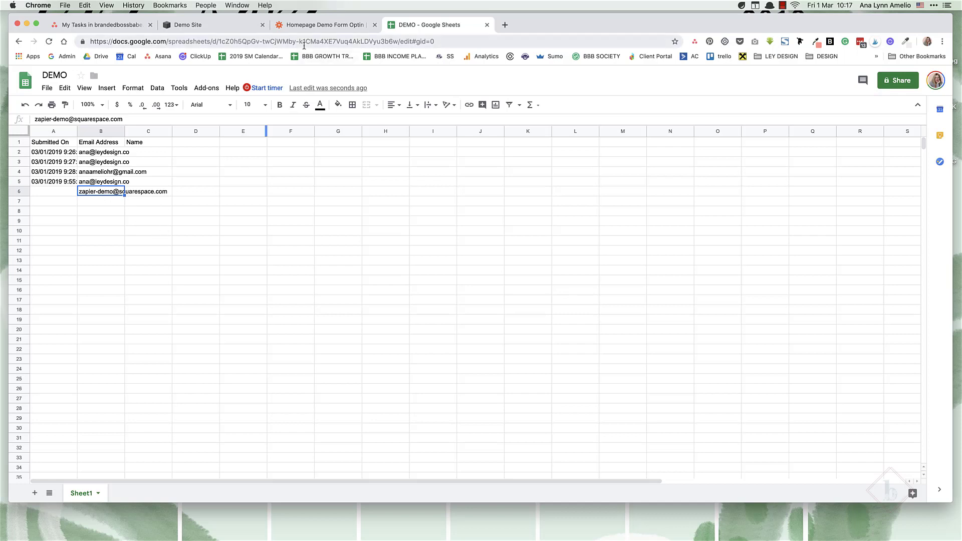
Step: Browse the spreadsheet's File download options, then go back to the Squarespace Demo Site
left_click(46, 88)
mouse_move(99, 196)
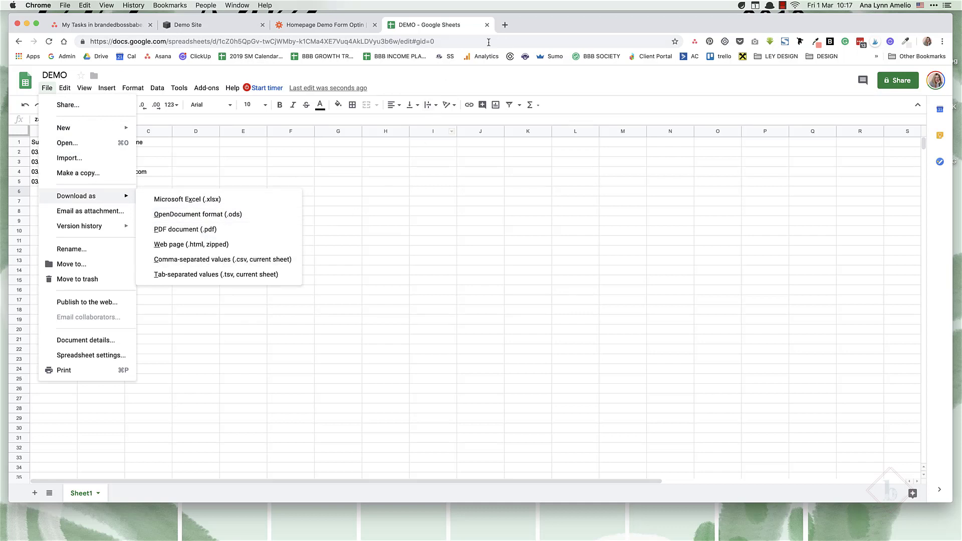
left_click(431, 247)
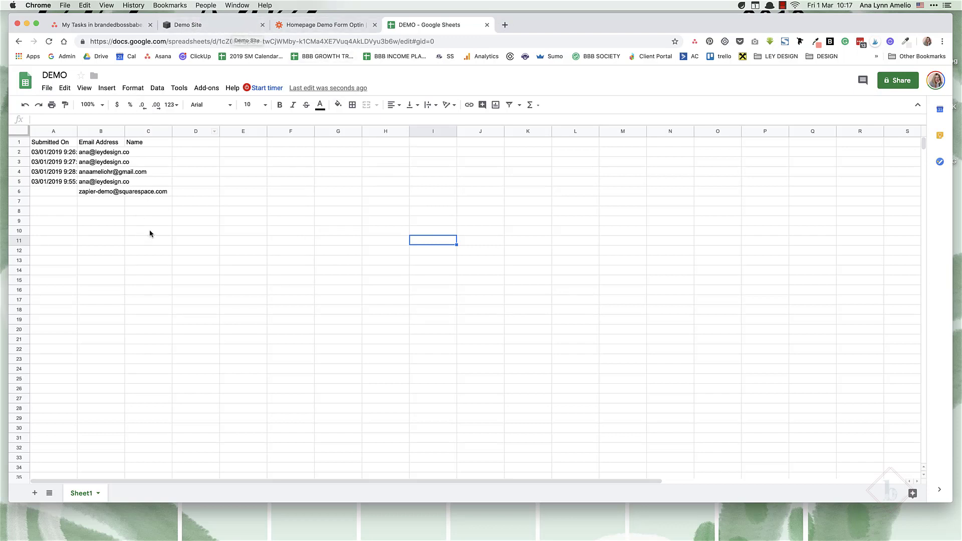
left_click(206, 26)
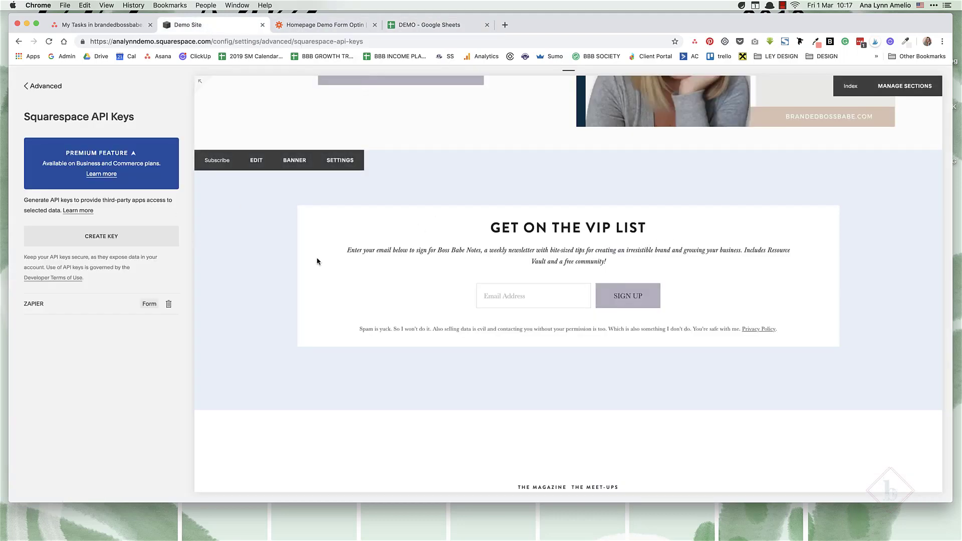